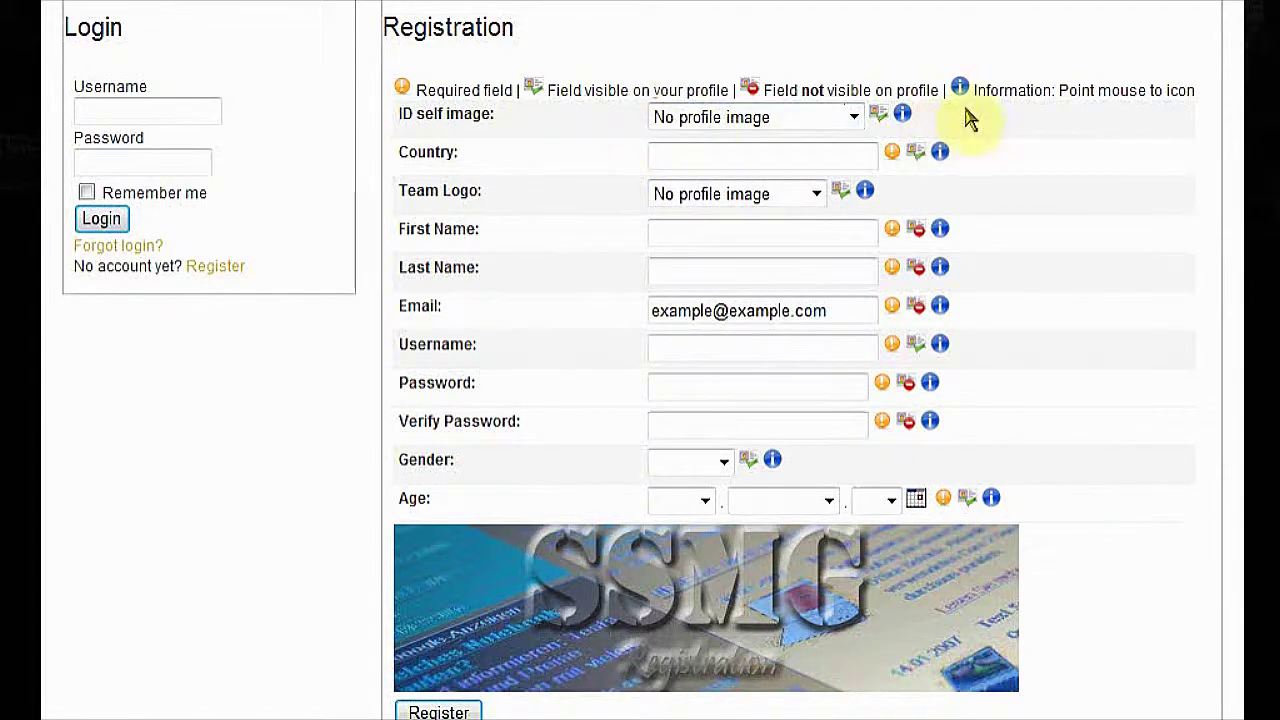
# View the ID self image guidance and try the Upload profile image option before returning the field to No profile image
pyautogui.moveTo(904, 115)
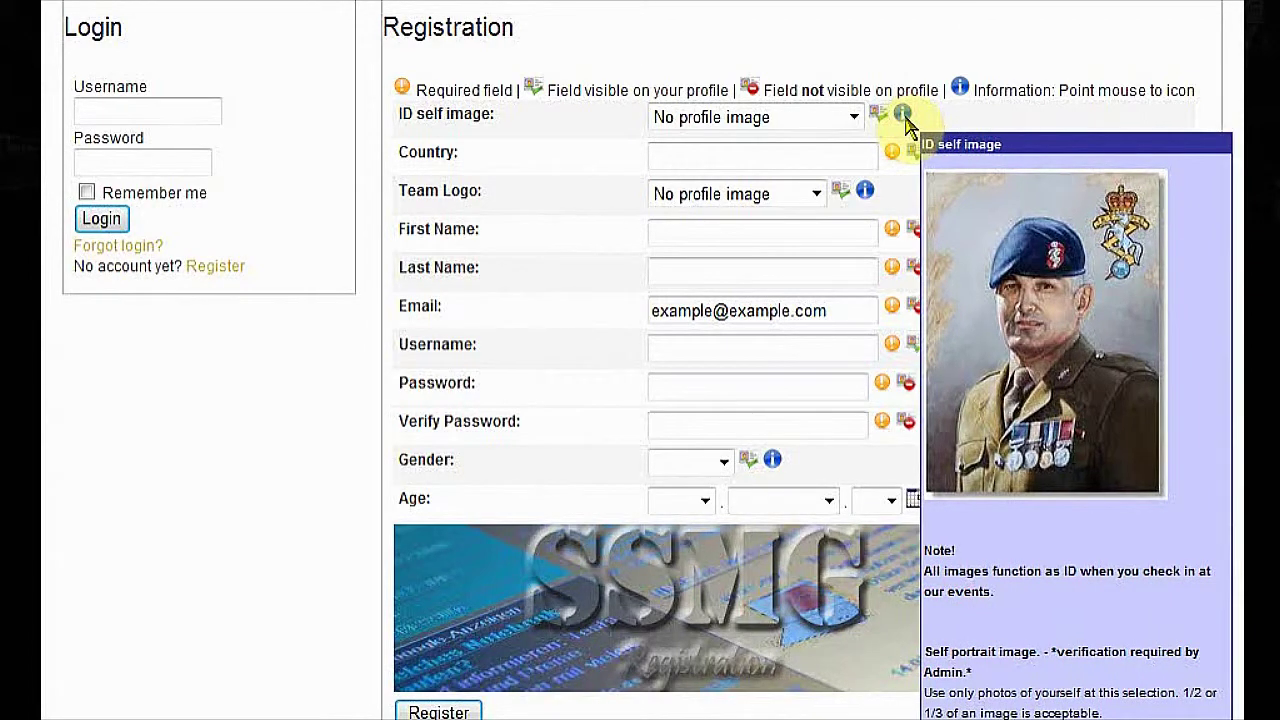
pyautogui.click(855, 118)
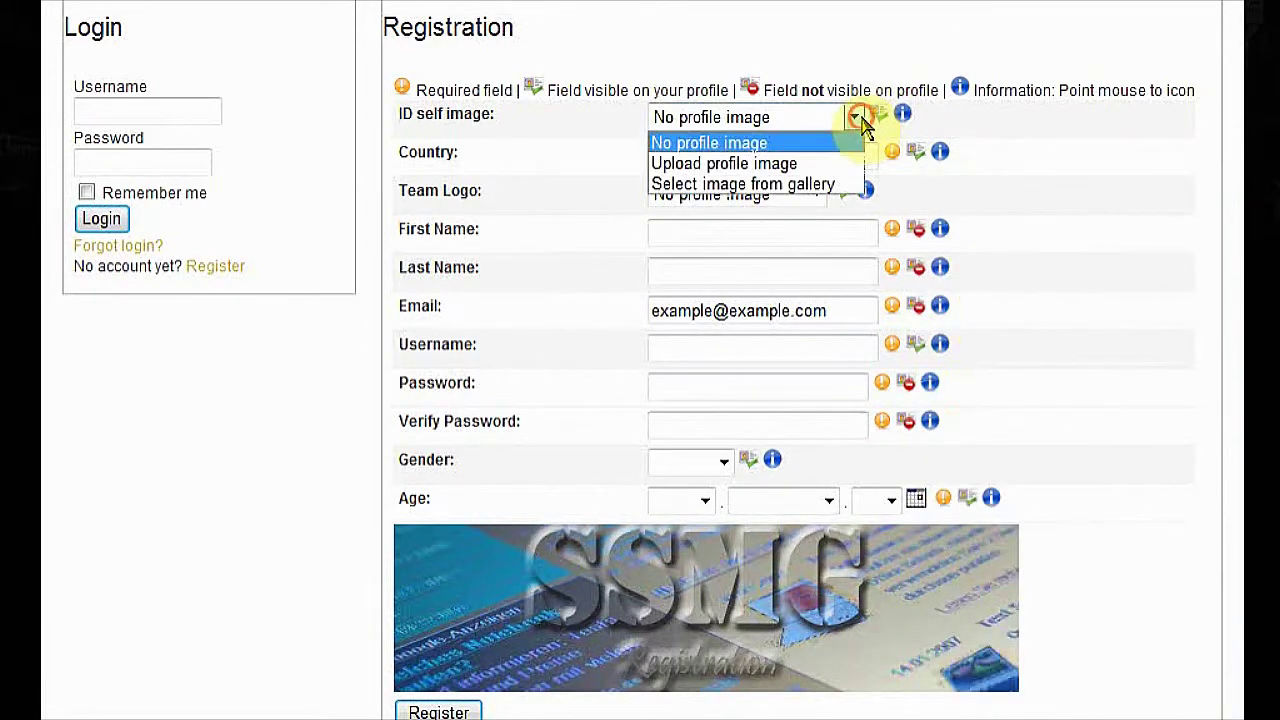
pyautogui.click(822, 165)
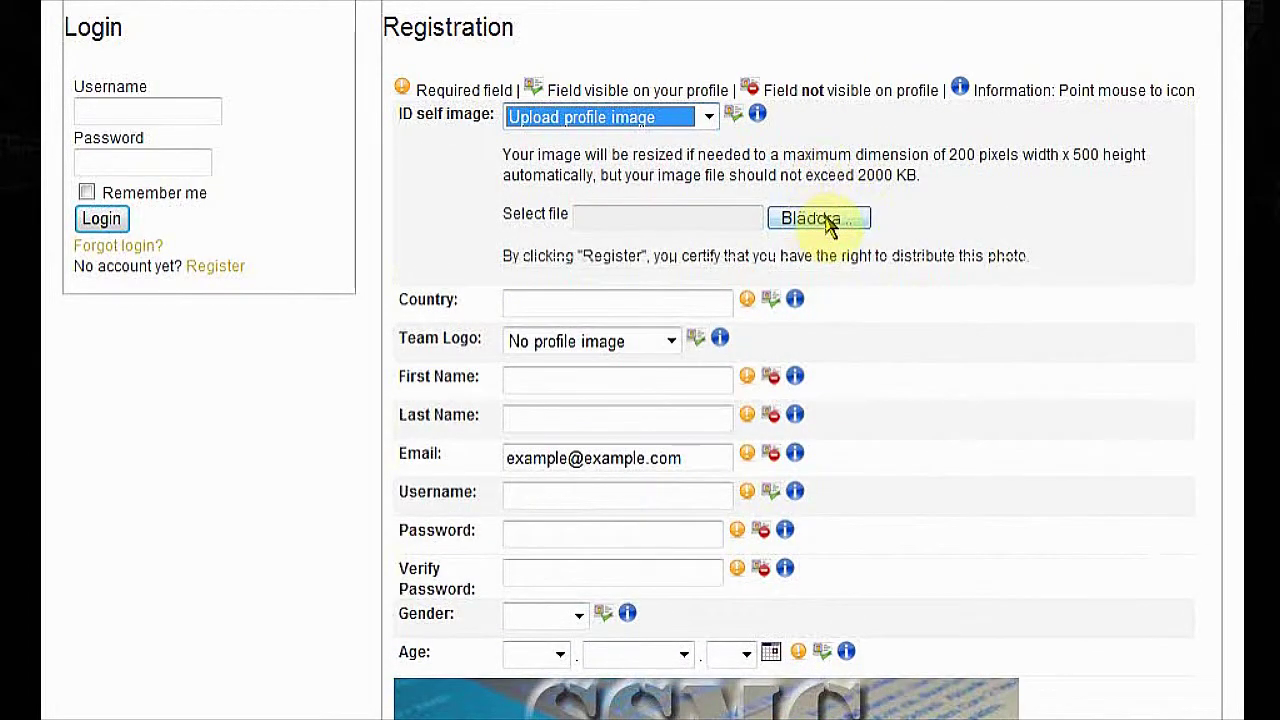
pyautogui.click(709, 118)
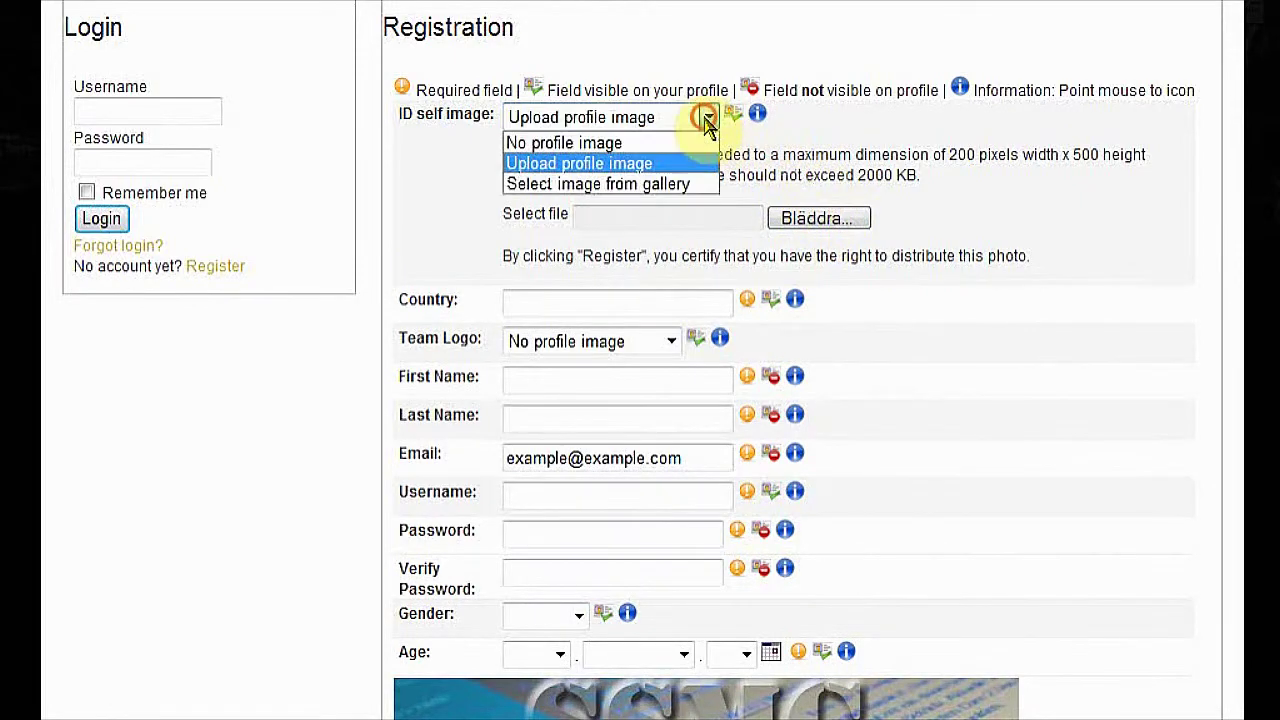
pyautogui.click(660, 143)
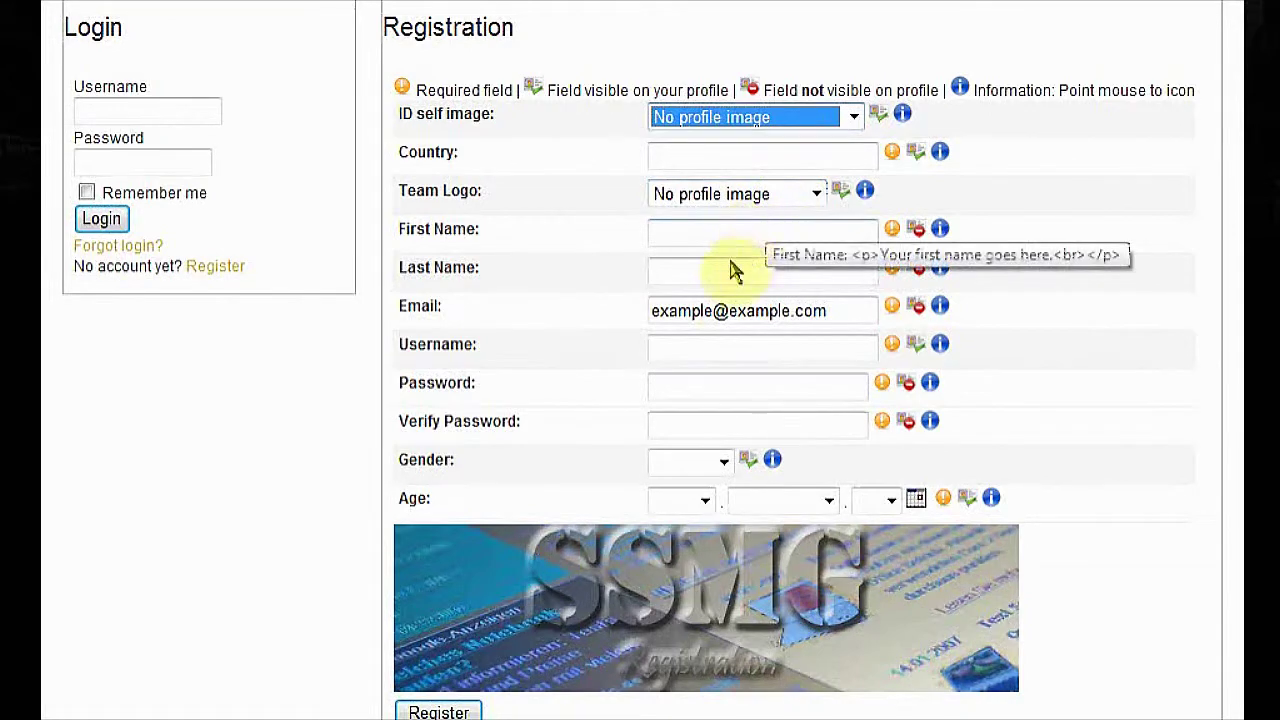
# Check whether the username ssmg is available in the registration form
pyautogui.moveTo(849, 314)
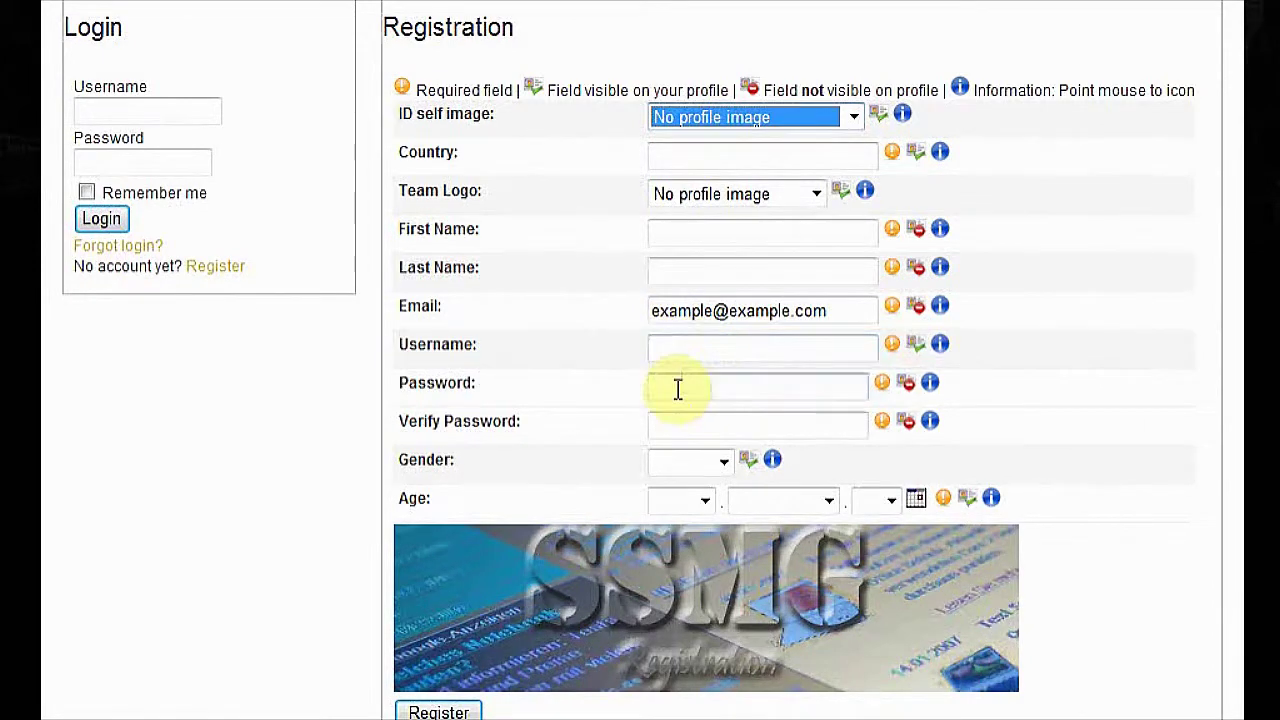
pyautogui.click(677, 350)
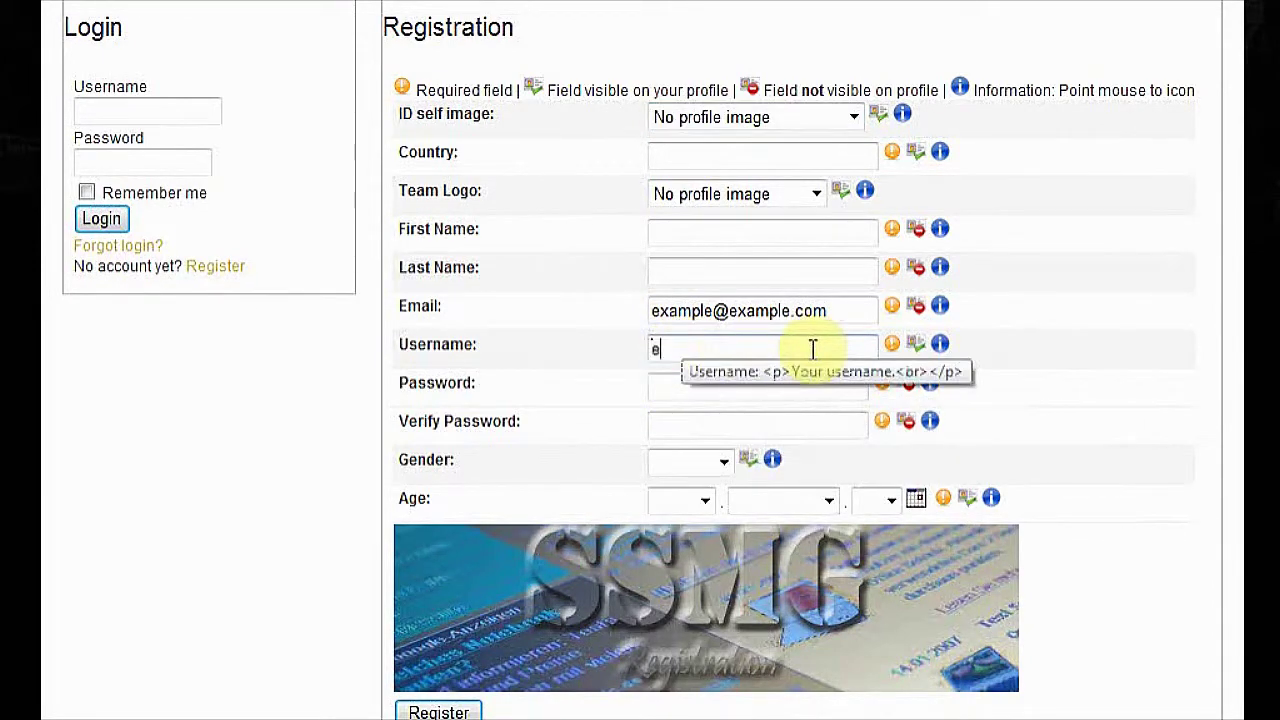
pyautogui.click(571, 320)
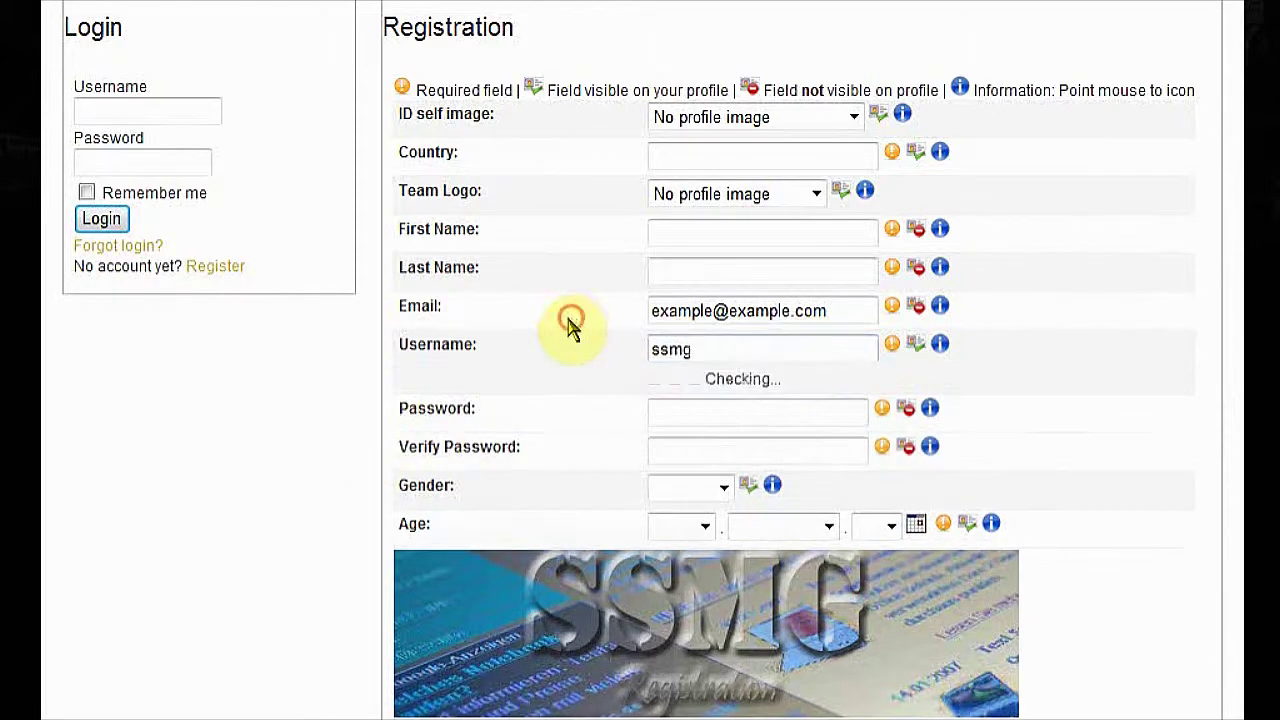
# Check whether the username daf is available for registration, and clear the username field
pyautogui.click(657, 354)
pyautogui.doubleClick(609, 358)
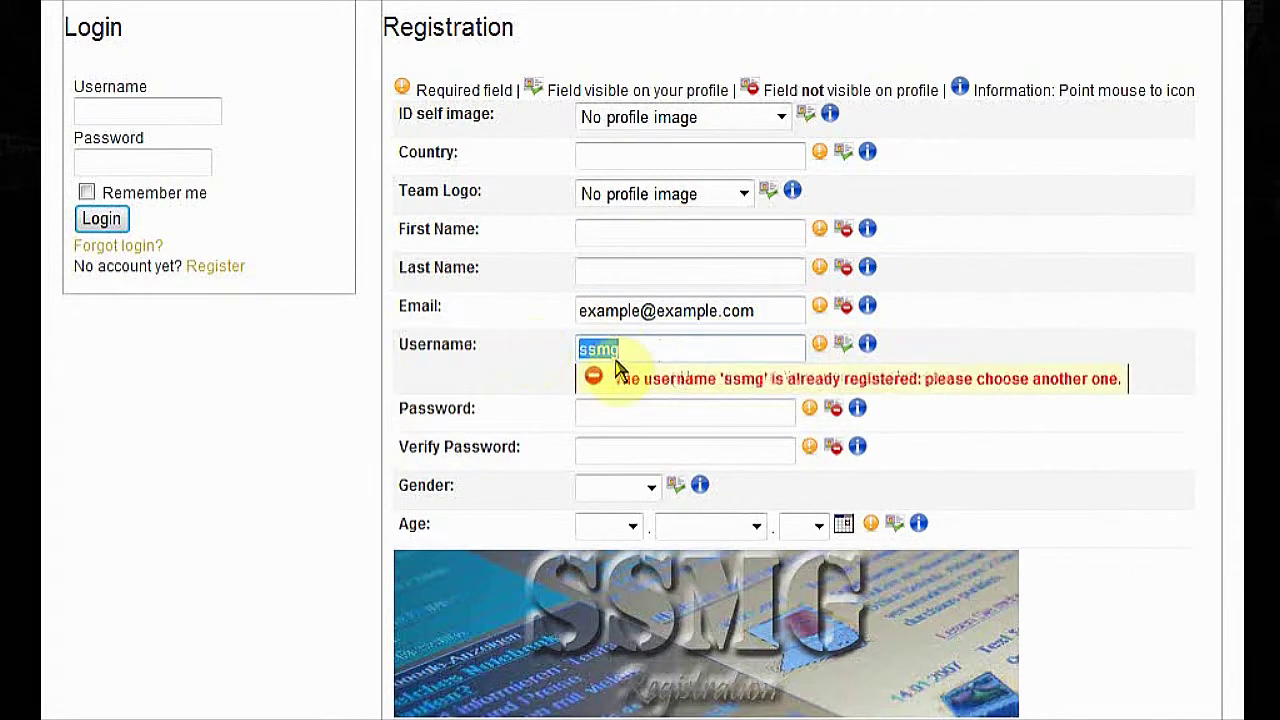
pyautogui.write('daf')
pyautogui.click(519, 335)
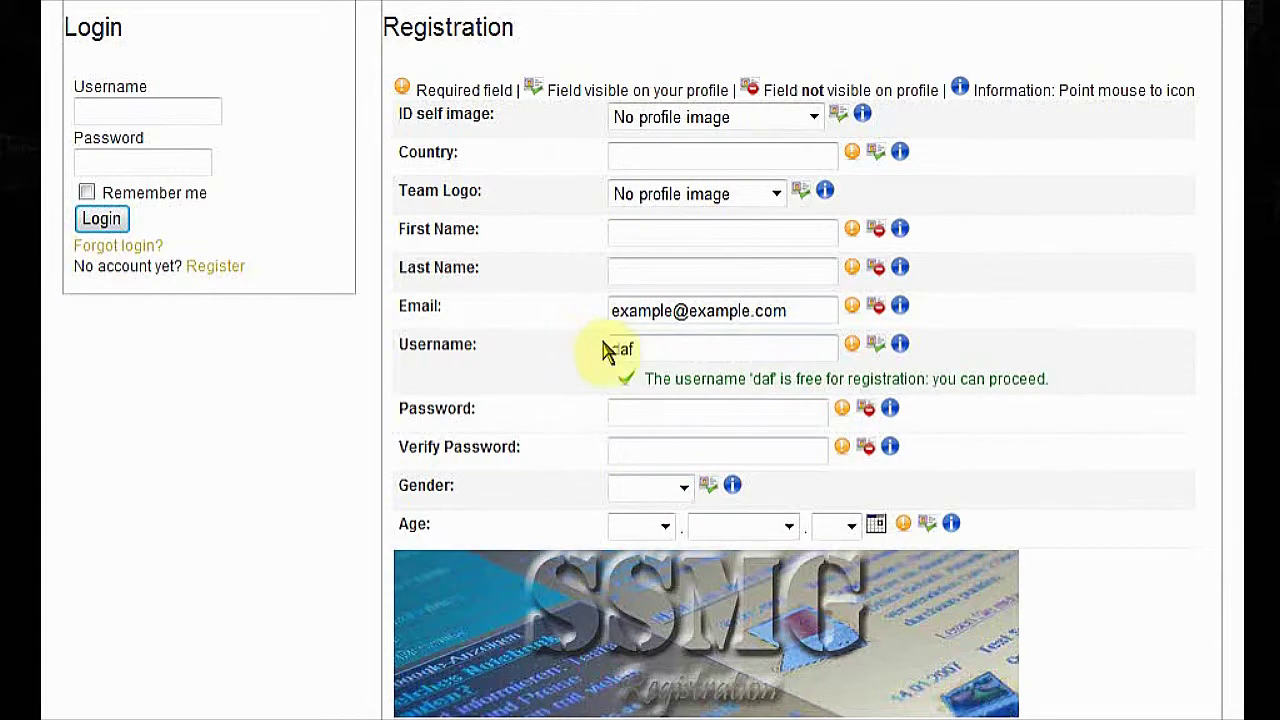
pyautogui.moveTo(646, 350); pyautogui.dragTo(541, 364)
pyautogui.press('BackSpace')
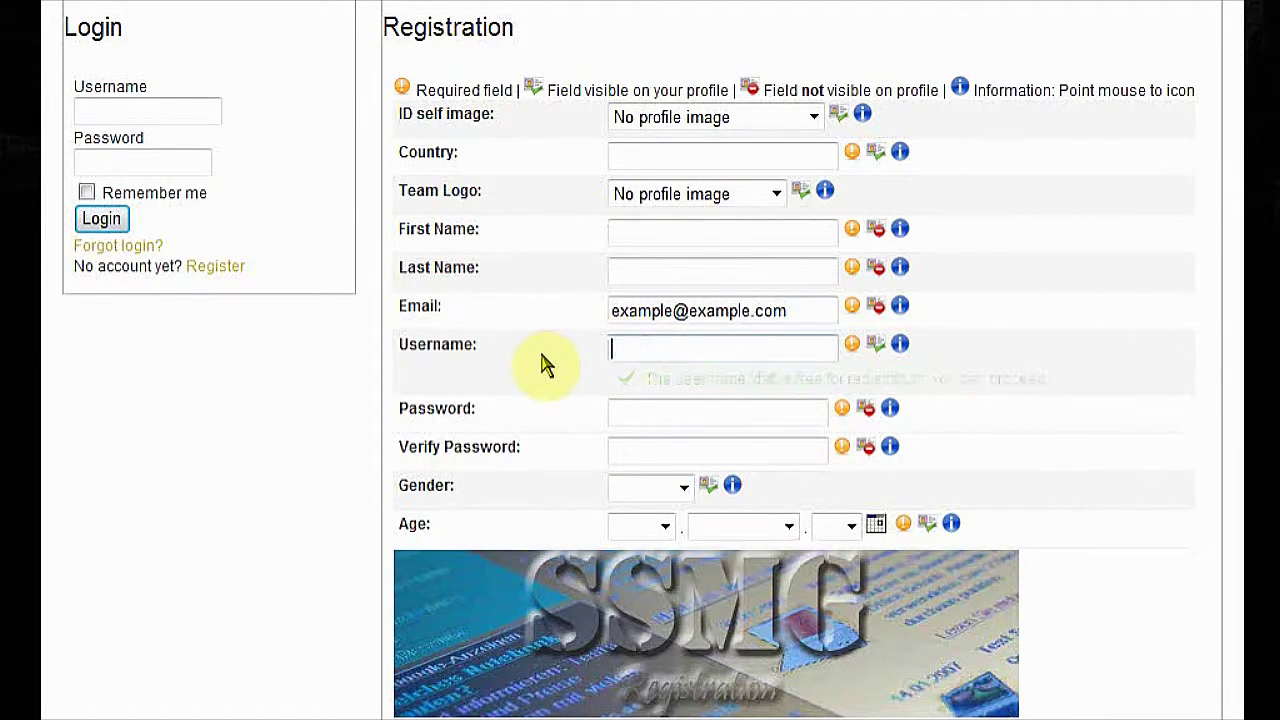
# Examine the password, gender and age fields and the rest of the registration form
pyautogui.click(673, 413)
pyautogui.click(663, 447)
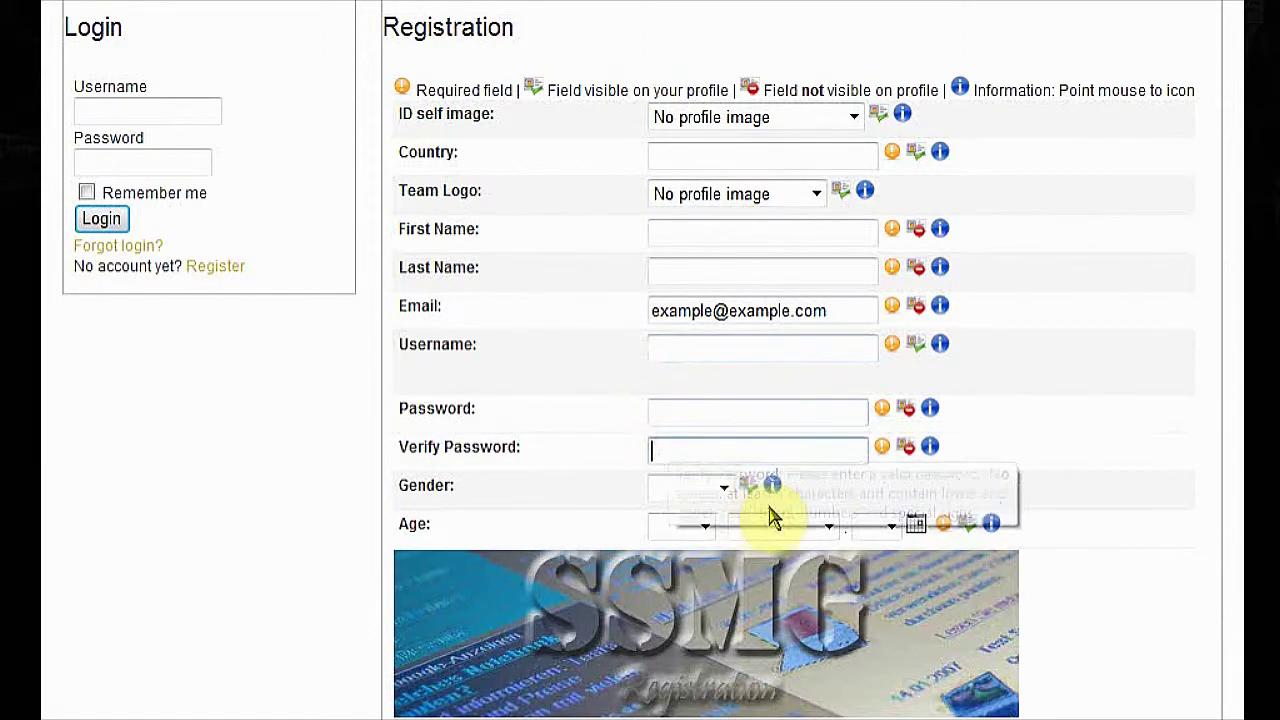
pyautogui.click(699, 527)
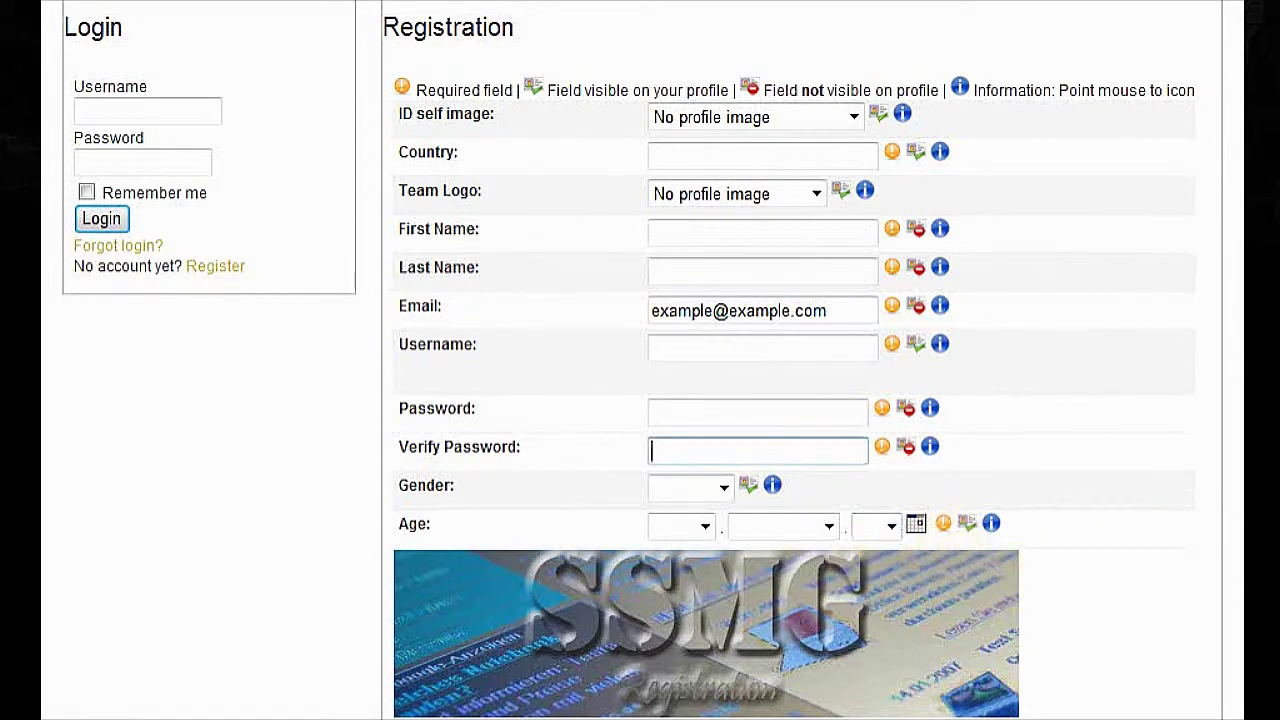
pyautogui.scroll(-2, 1006, 640)
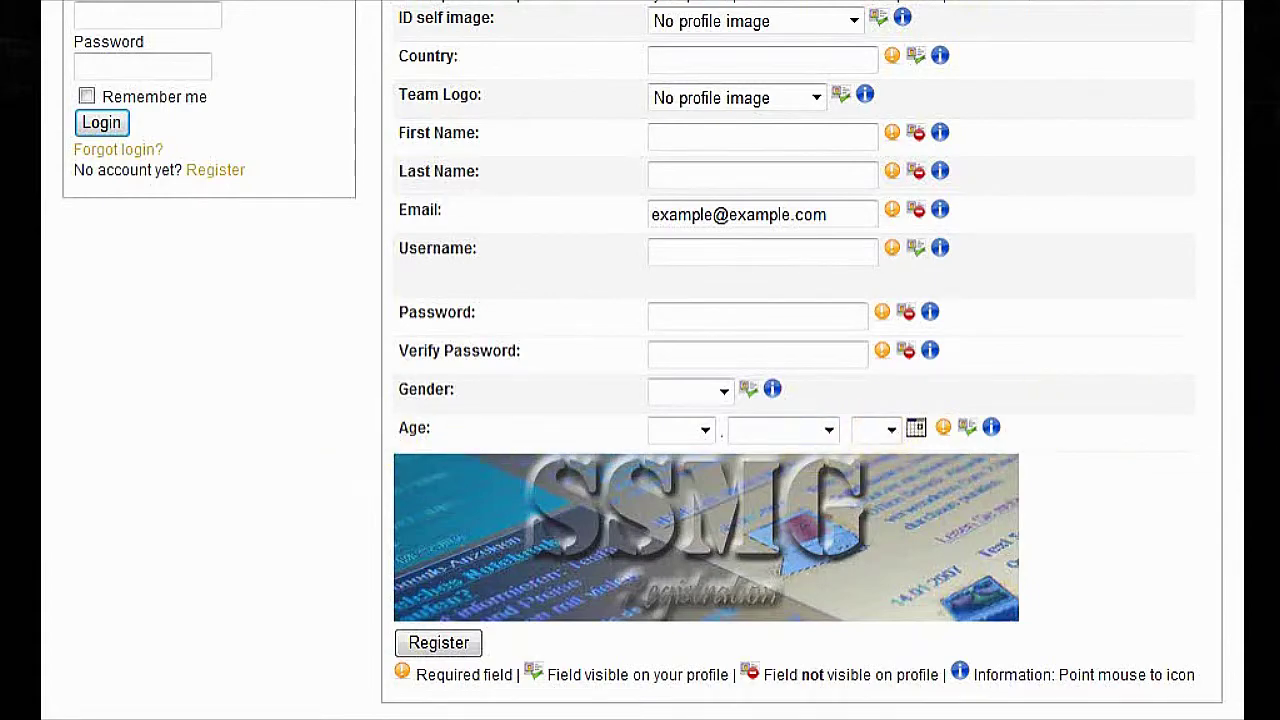
pyautogui.scroll(2, 640, 360)
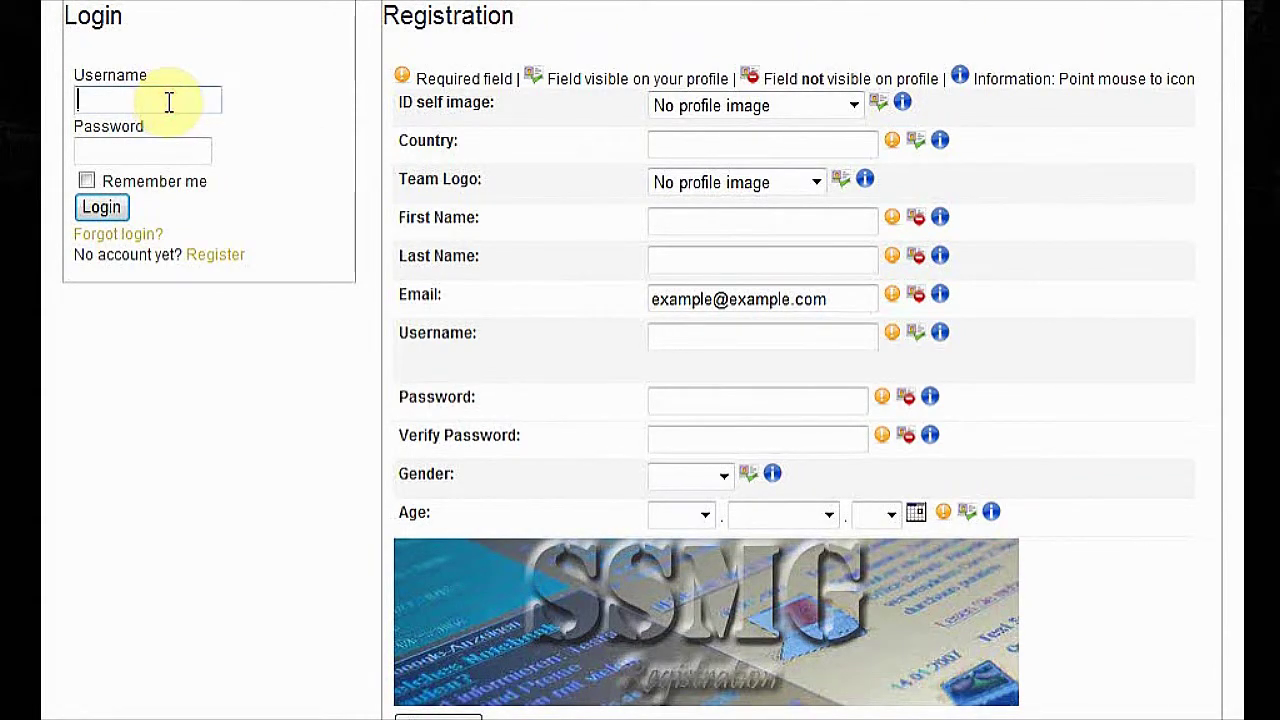
# Log in to the site with the username example and the account password
pyautogui.write('exa')
pyautogui.press('Down')
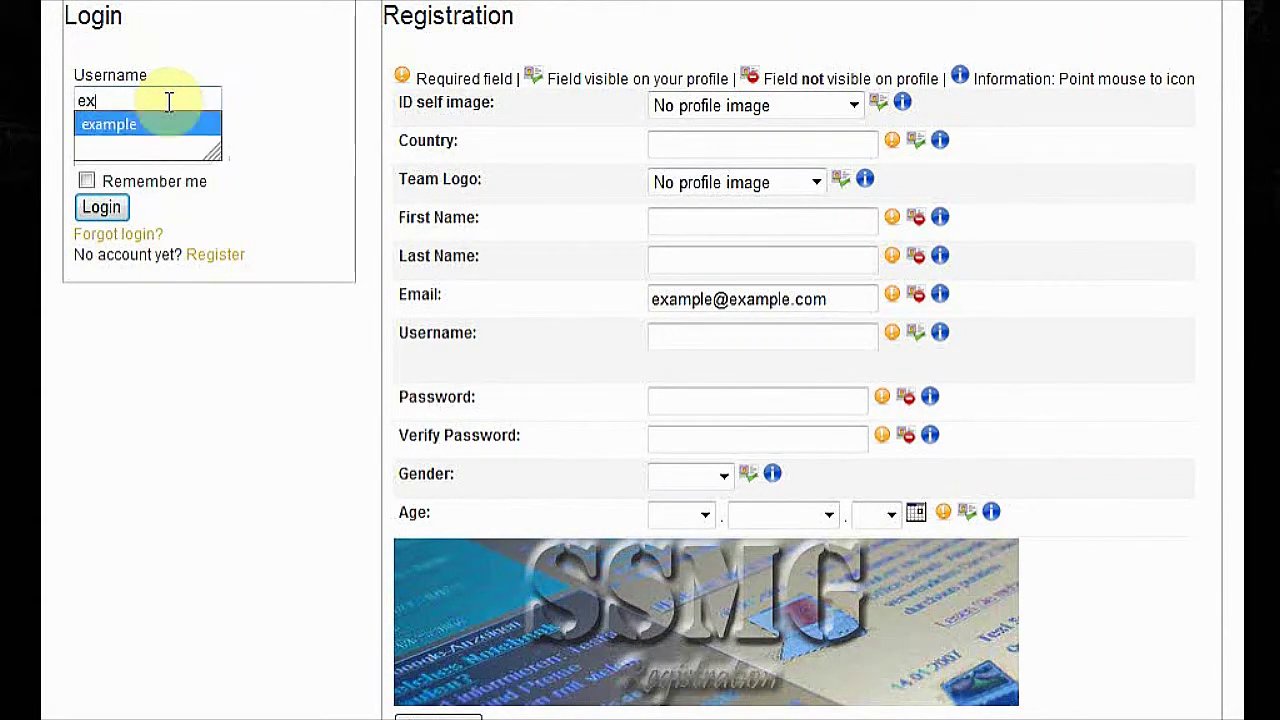
pyautogui.press('Return')
pyautogui.write('••••')
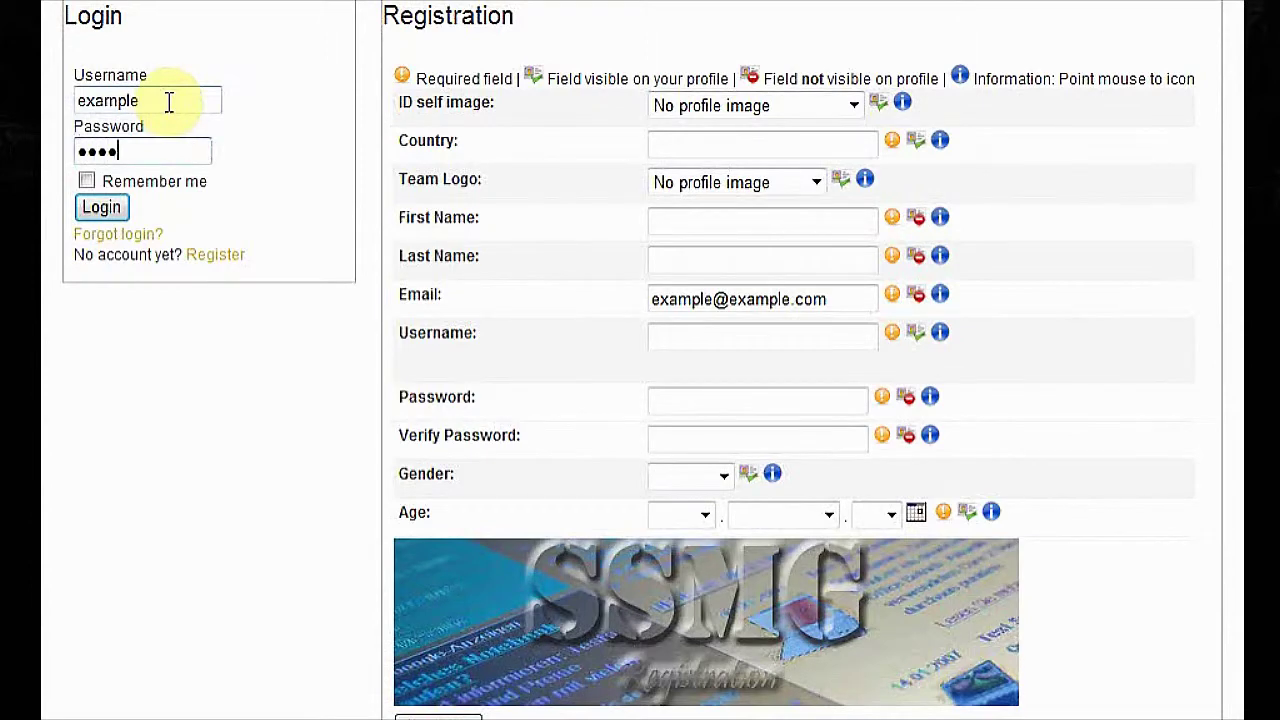
pyautogui.press('Tab')
pyautogui.press('Return')
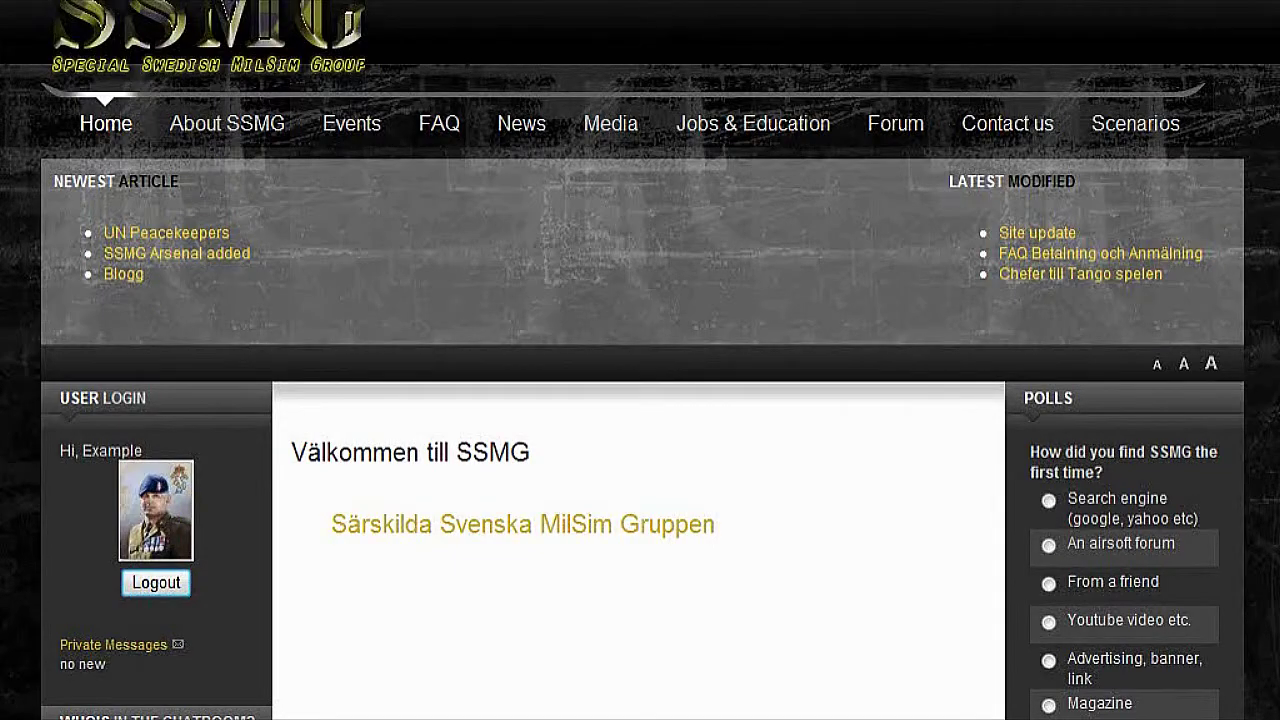
# Open the private message settings and save the e-mail notification settings
pyautogui.scroll(-5, 640, 400)
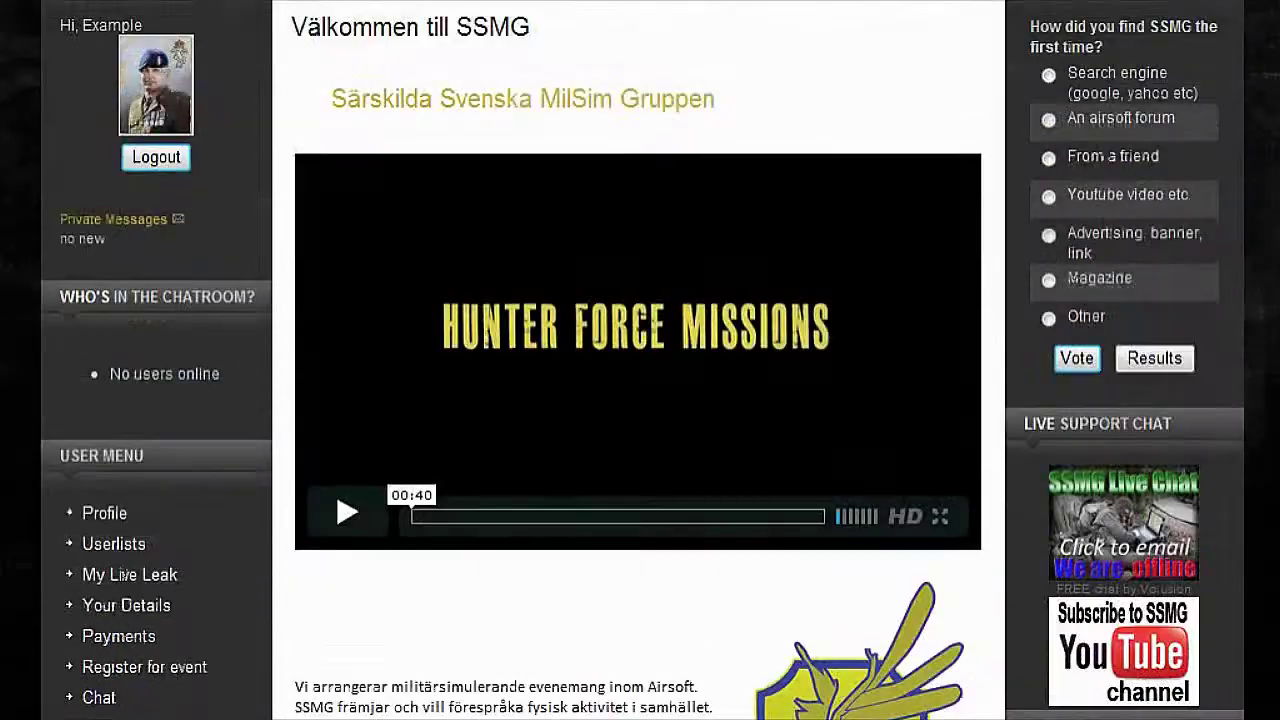
pyautogui.click(100, 221)
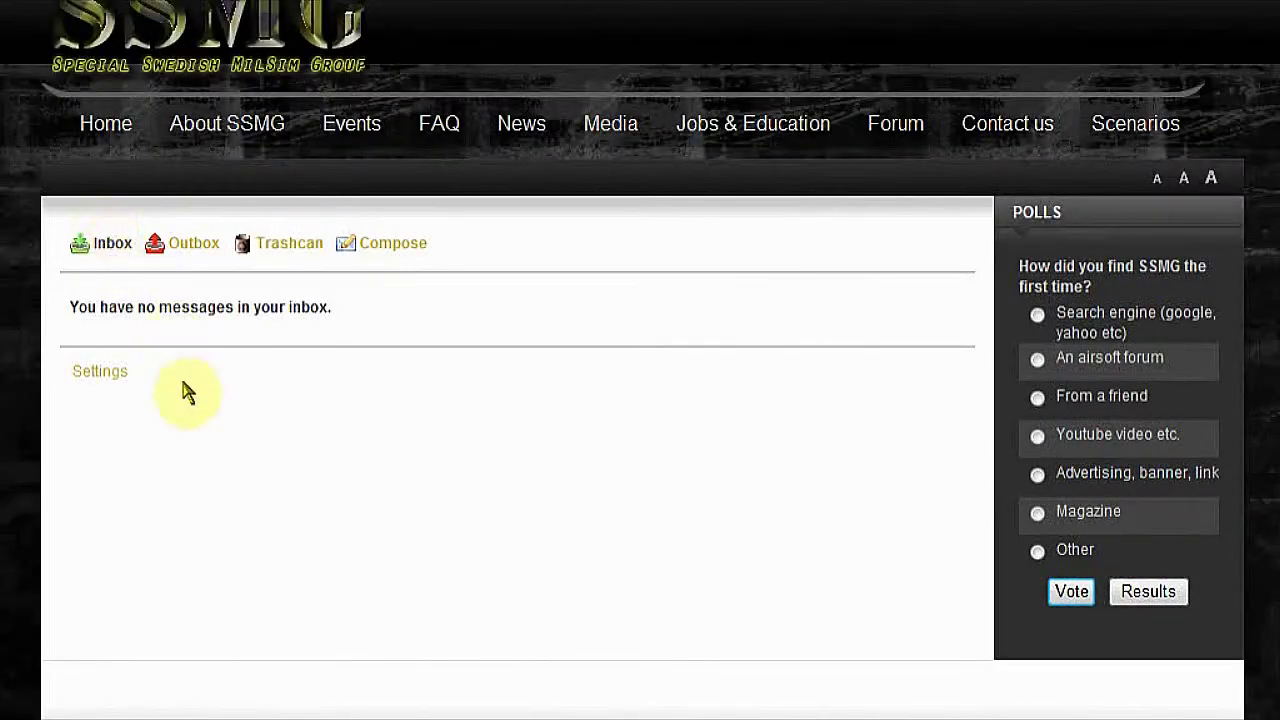
pyautogui.click(95, 383)
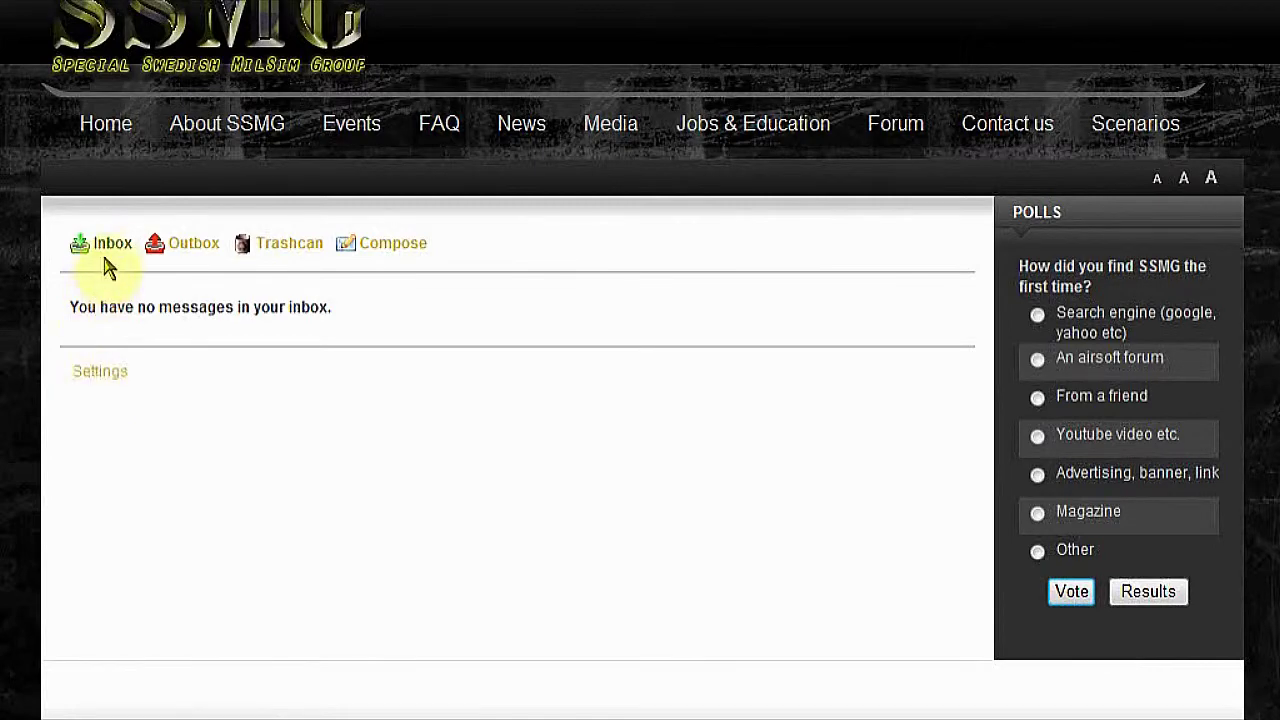
pyautogui.click(105, 375)
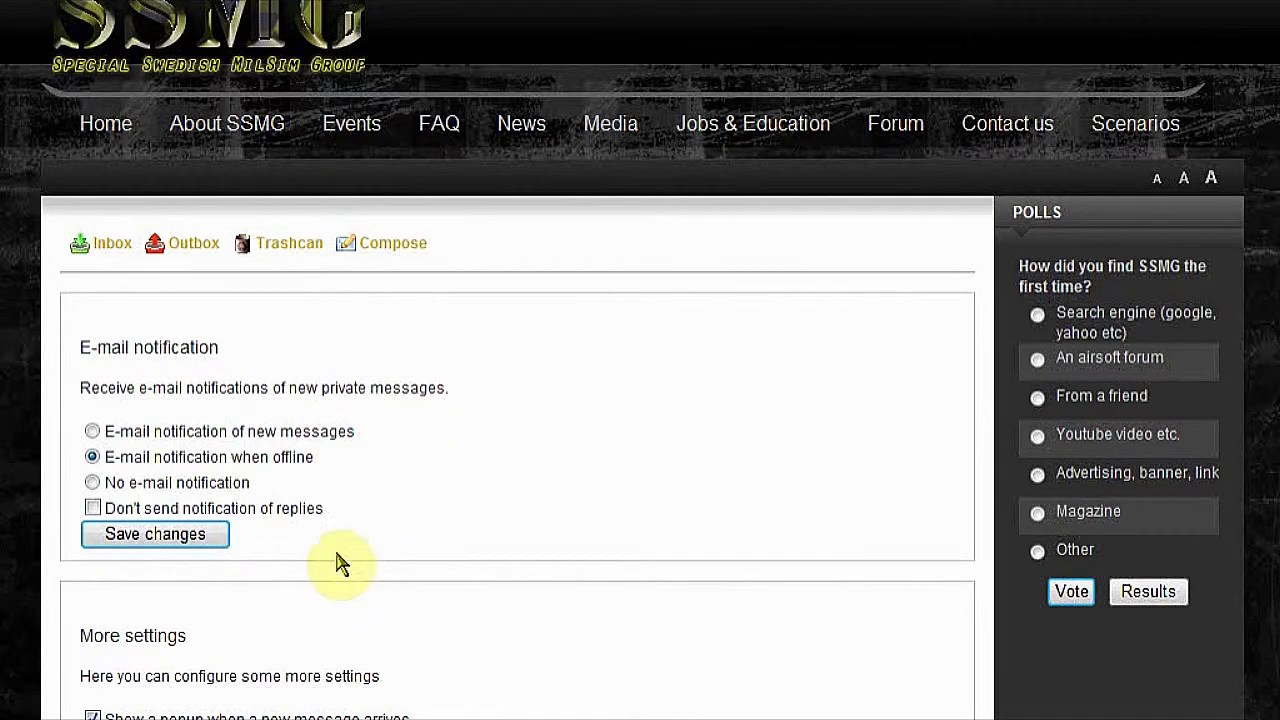
pyautogui.scroll(-3, 414, 563)
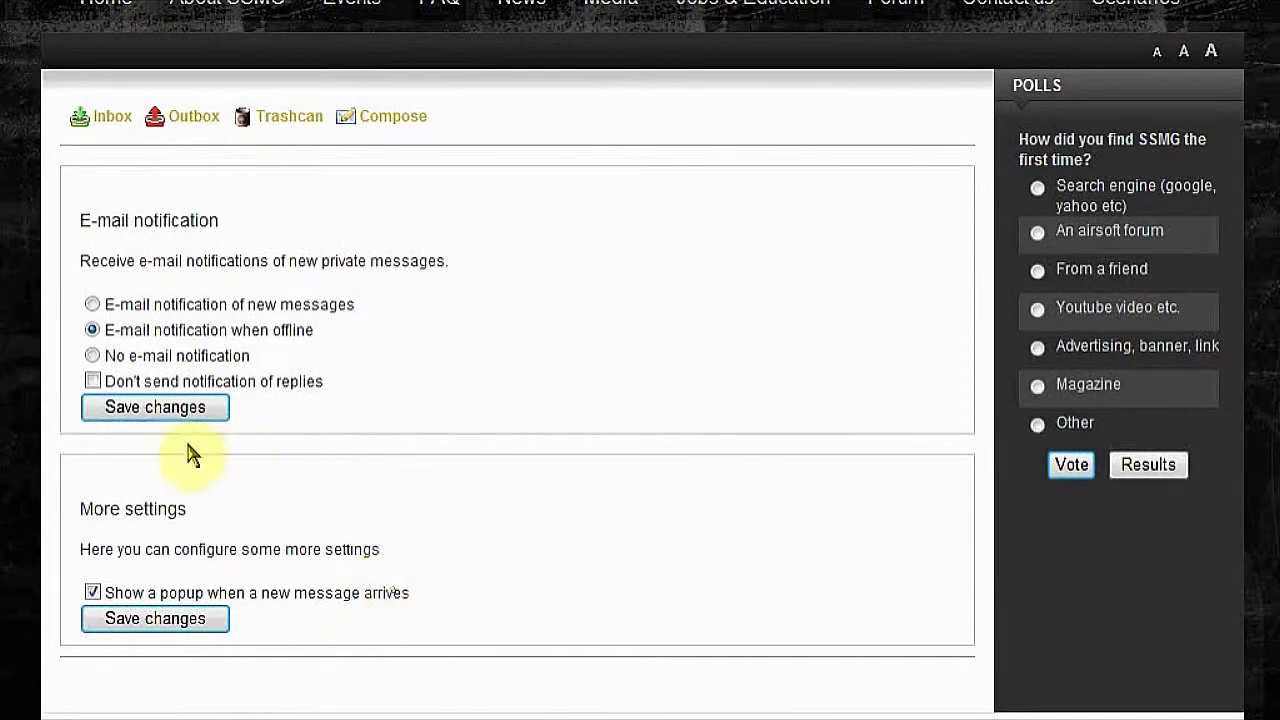
pyautogui.click(175, 412)
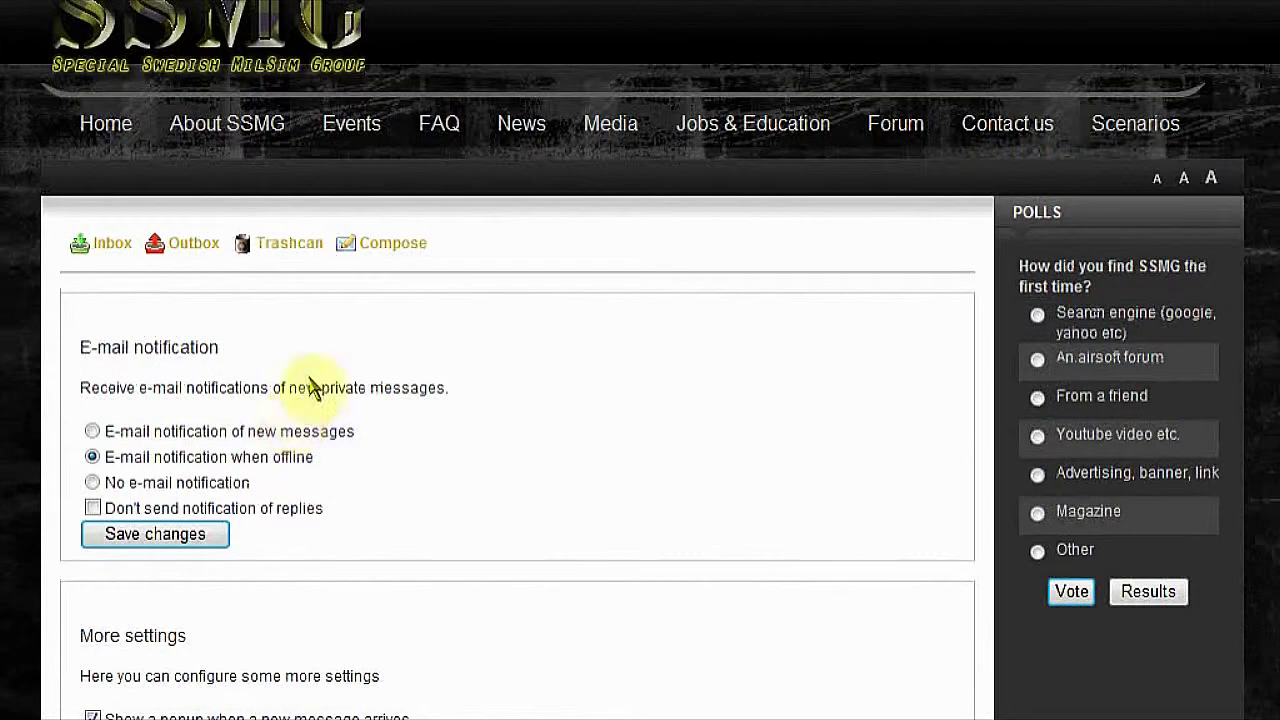
# Return to the home page, open the account's profile page and look through its details and team information
pyautogui.click(104, 140)
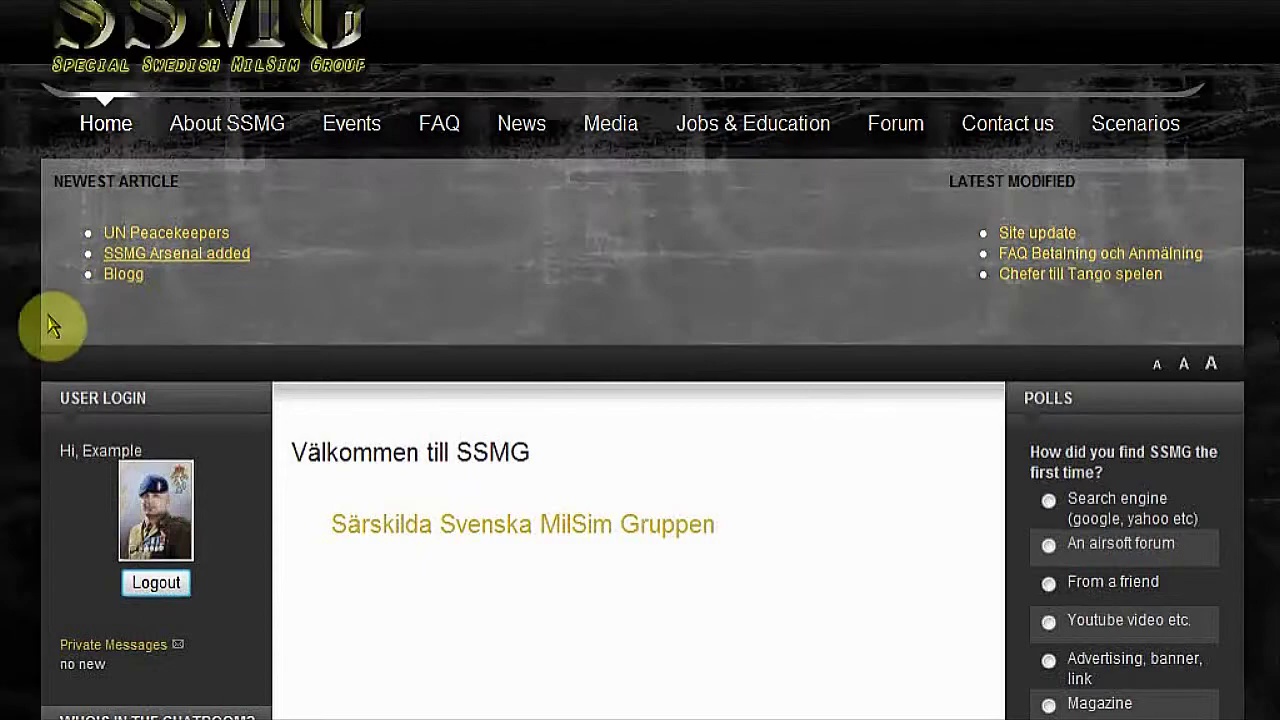
pyautogui.scroll(-4, 91, 354)
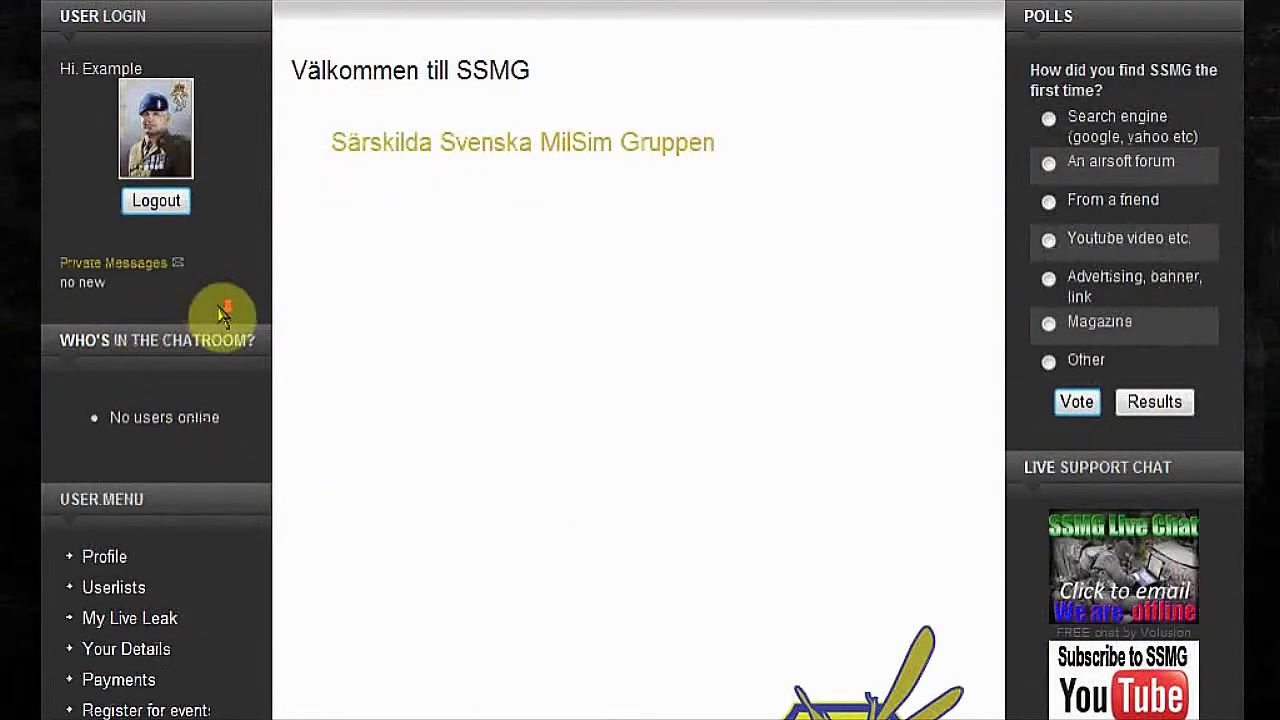
pyautogui.scroll(-4, 226, 320)
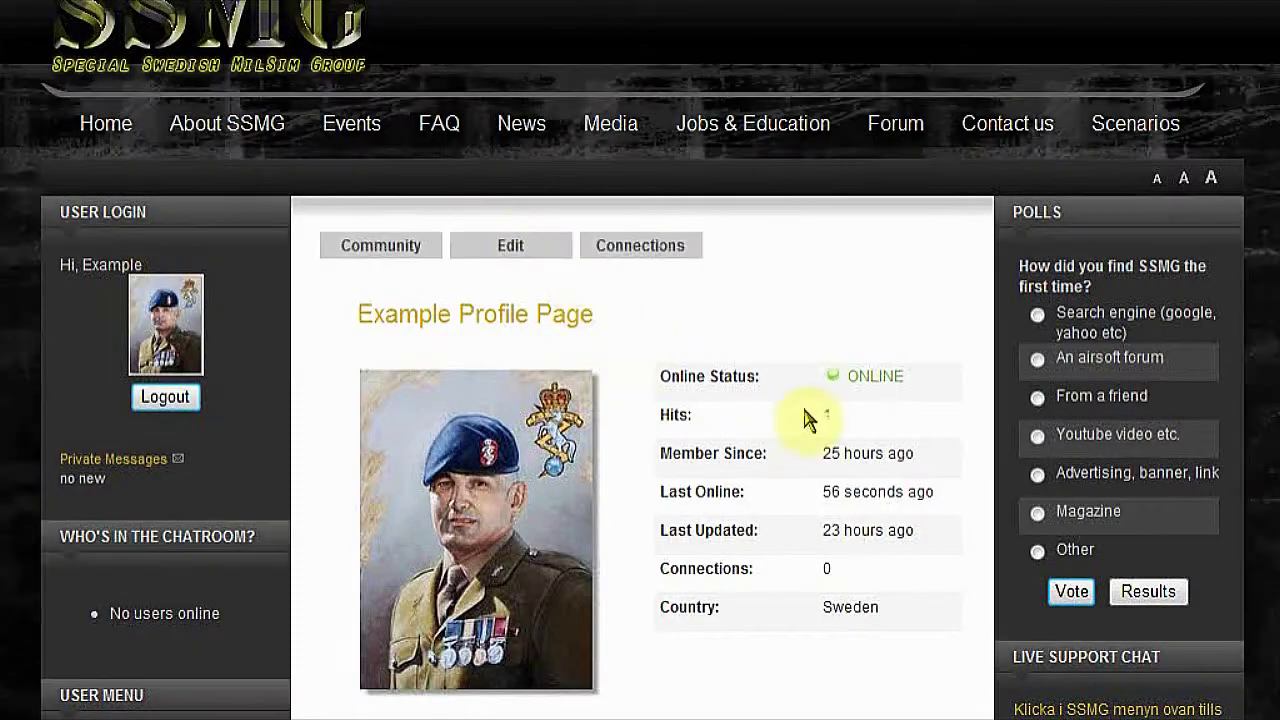
pyautogui.scroll(-6, 808, 306)
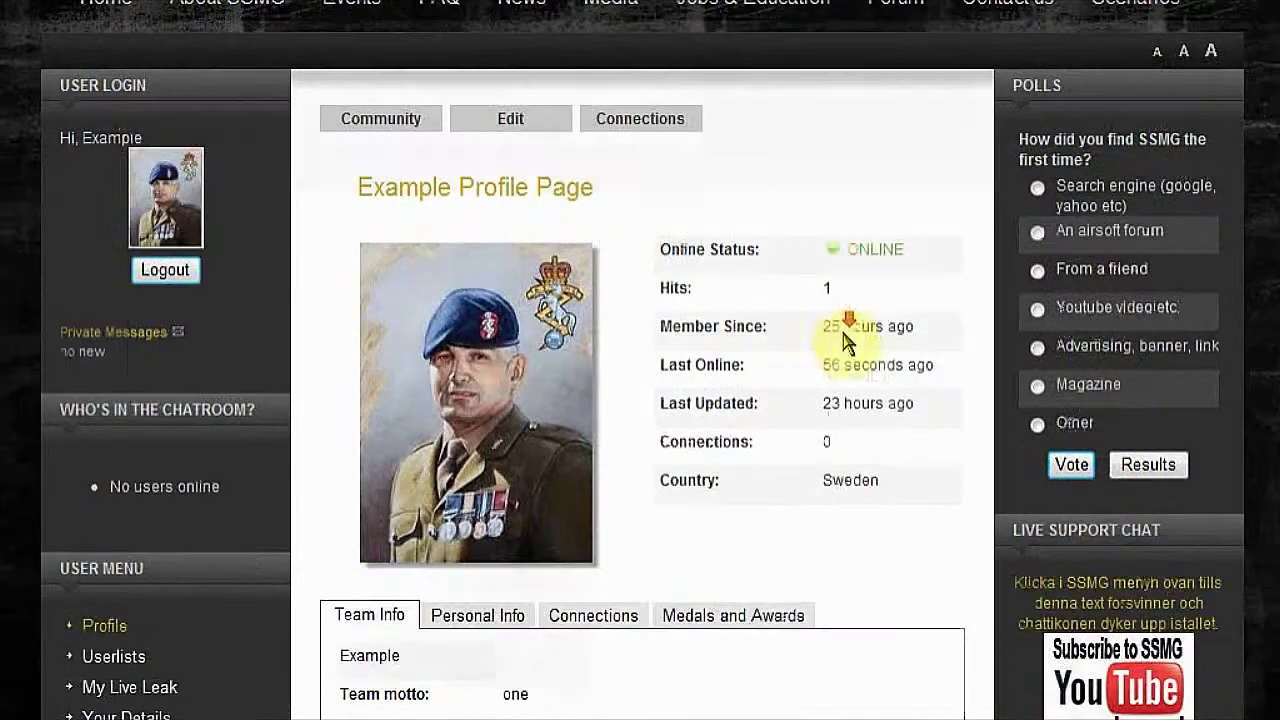
pyautogui.scroll(-5, 848, 342)
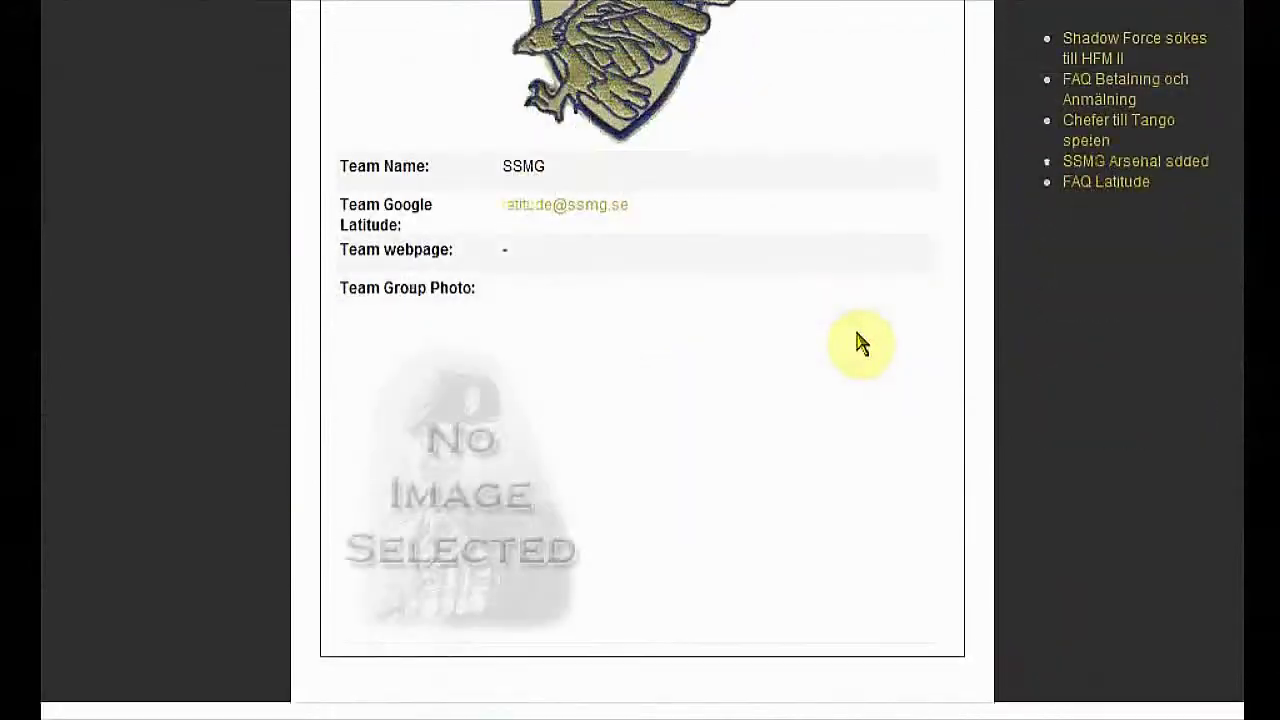
pyautogui.scroll(11, 860, 342)
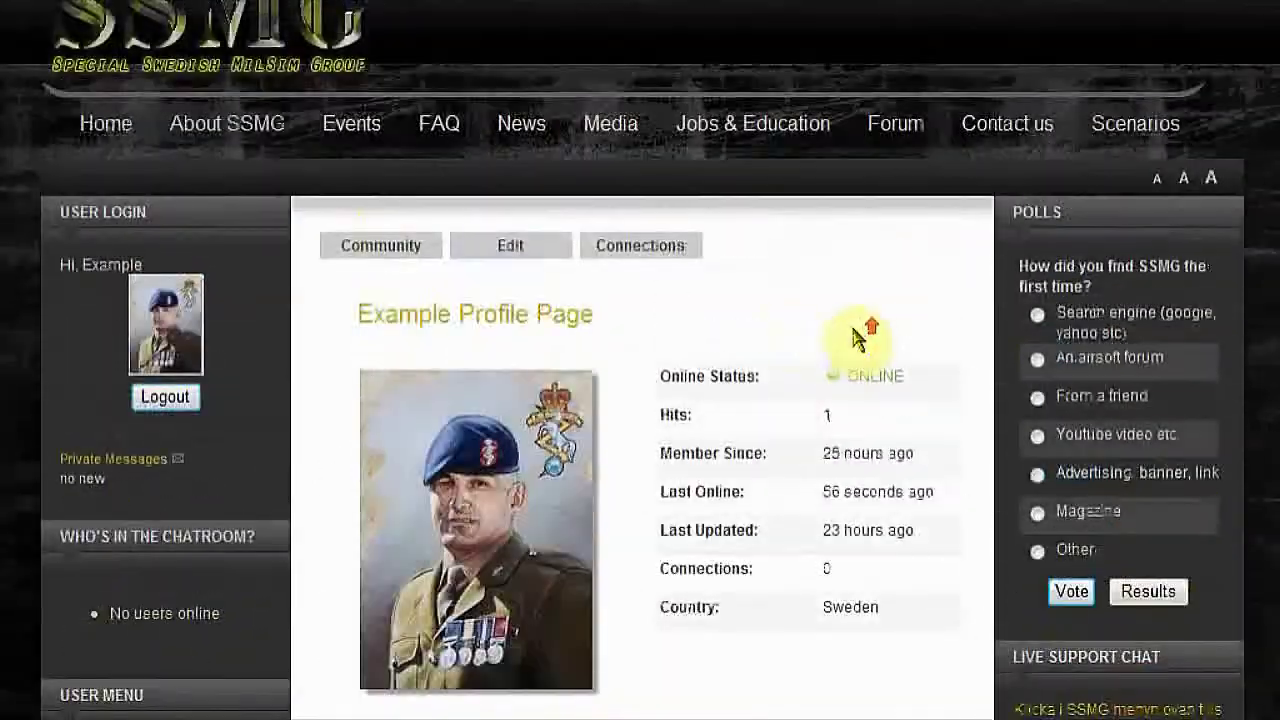
# Open the profile for editing and examine the Team Info fields, including the Team Google Latitude address
pyautogui.moveTo(509, 250)
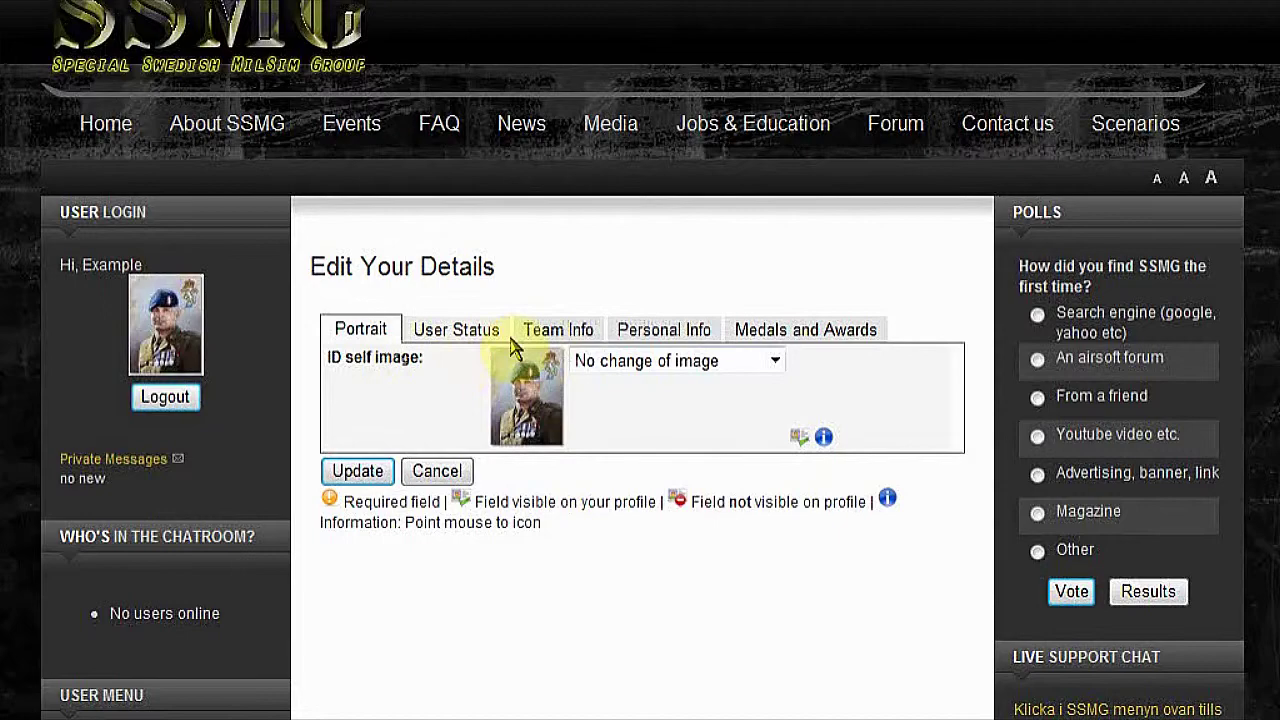
pyautogui.click(563, 338)
pyautogui.scroll(-3, 852, 328)
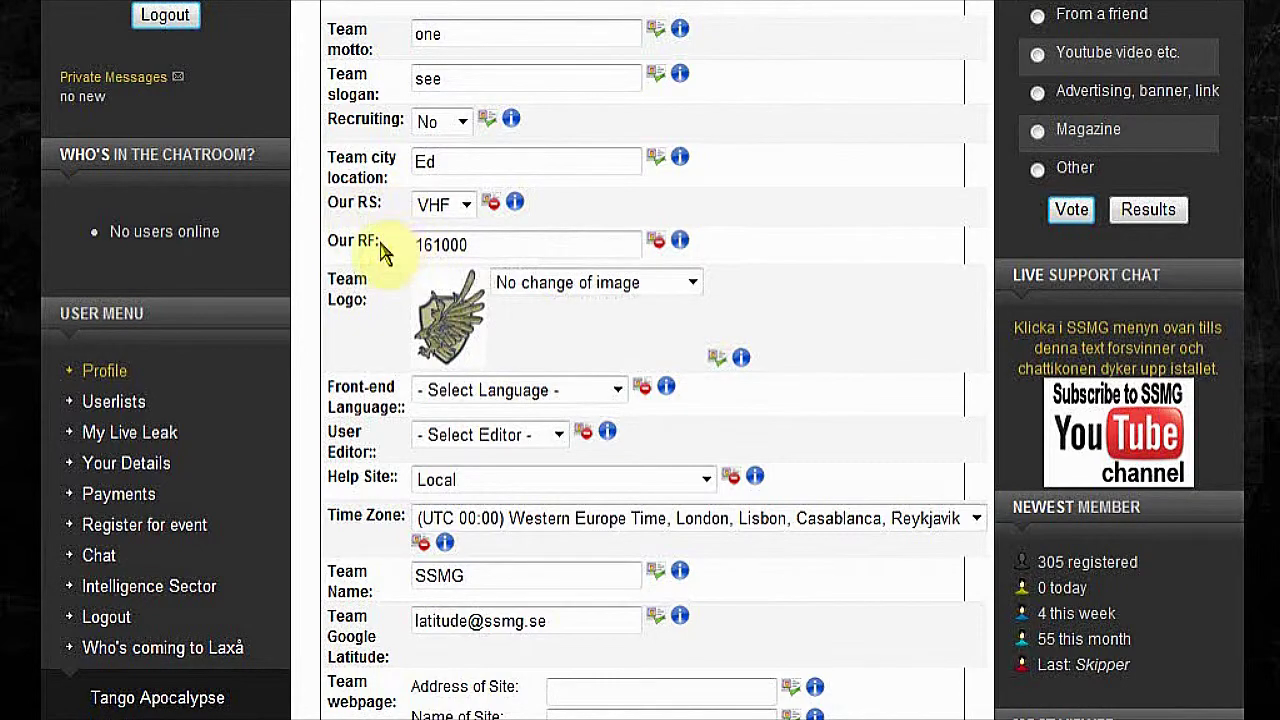
pyautogui.scroll(-2, 400, 240)
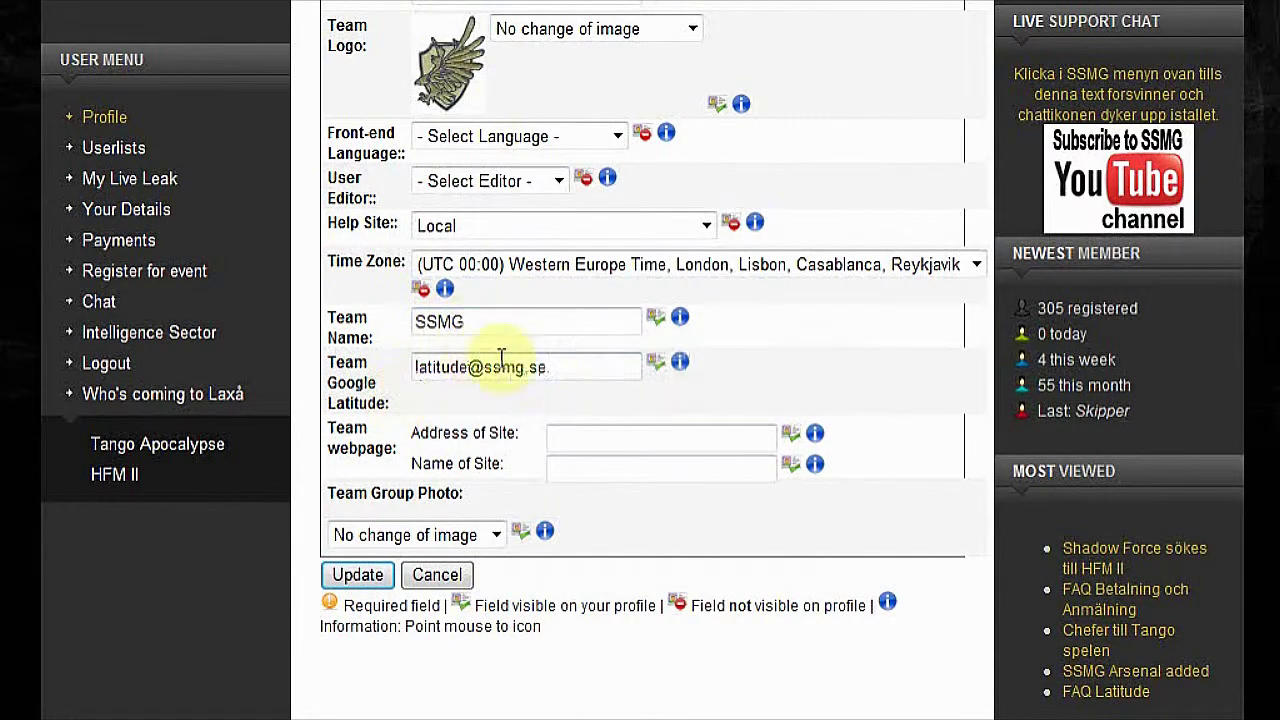
pyautogui.moveTo(571, 360); pyautogui.dragTo(383, 368)
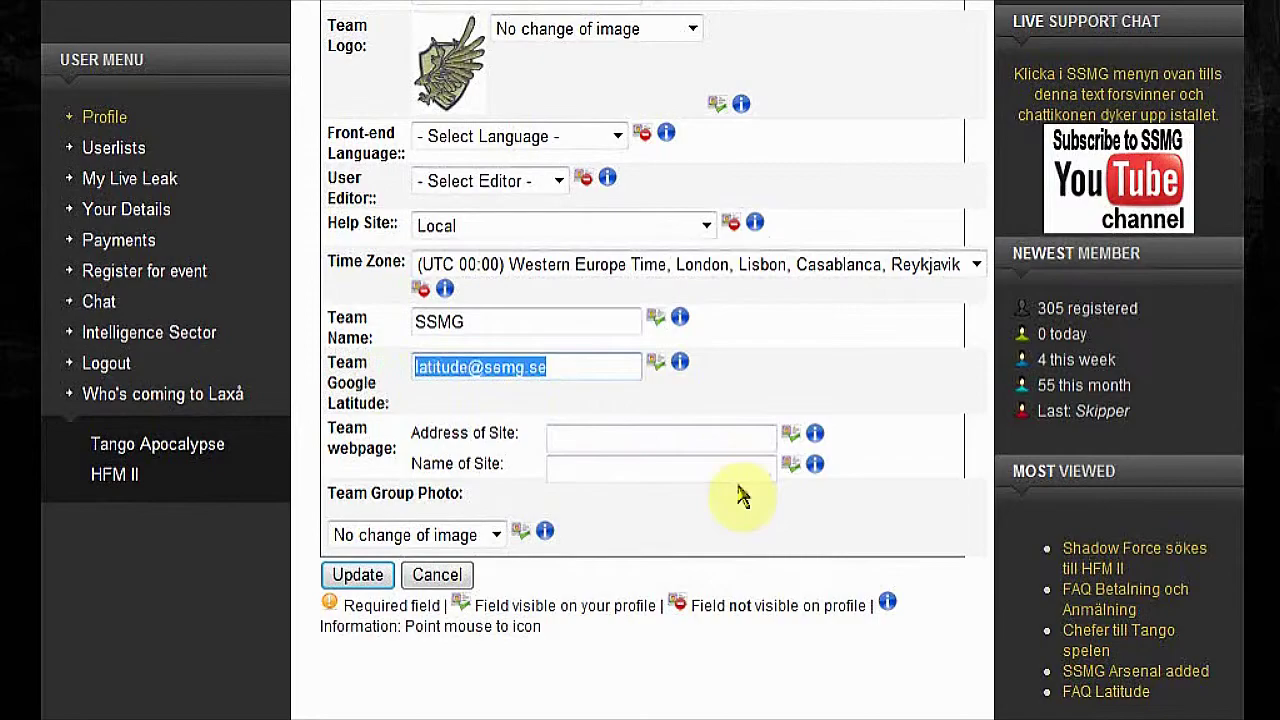
pyautogui.scroll(4, 778, 488)
pyautogui.scroll(3, 778, 488)
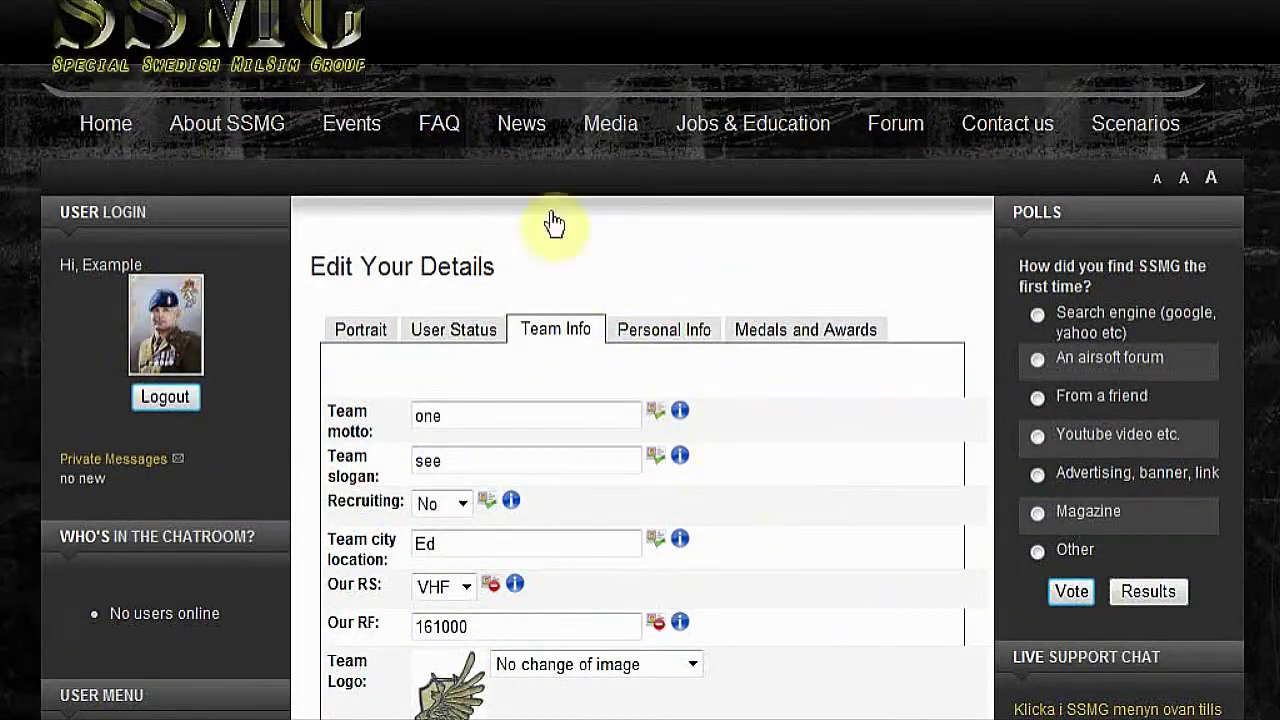
# Try out the Team webpage fields with http as the site address and Site as the site name, and clear both
pyautogui.scroll(-6, 810, 490)
pyautogui.scroll(-1, 765, 495)
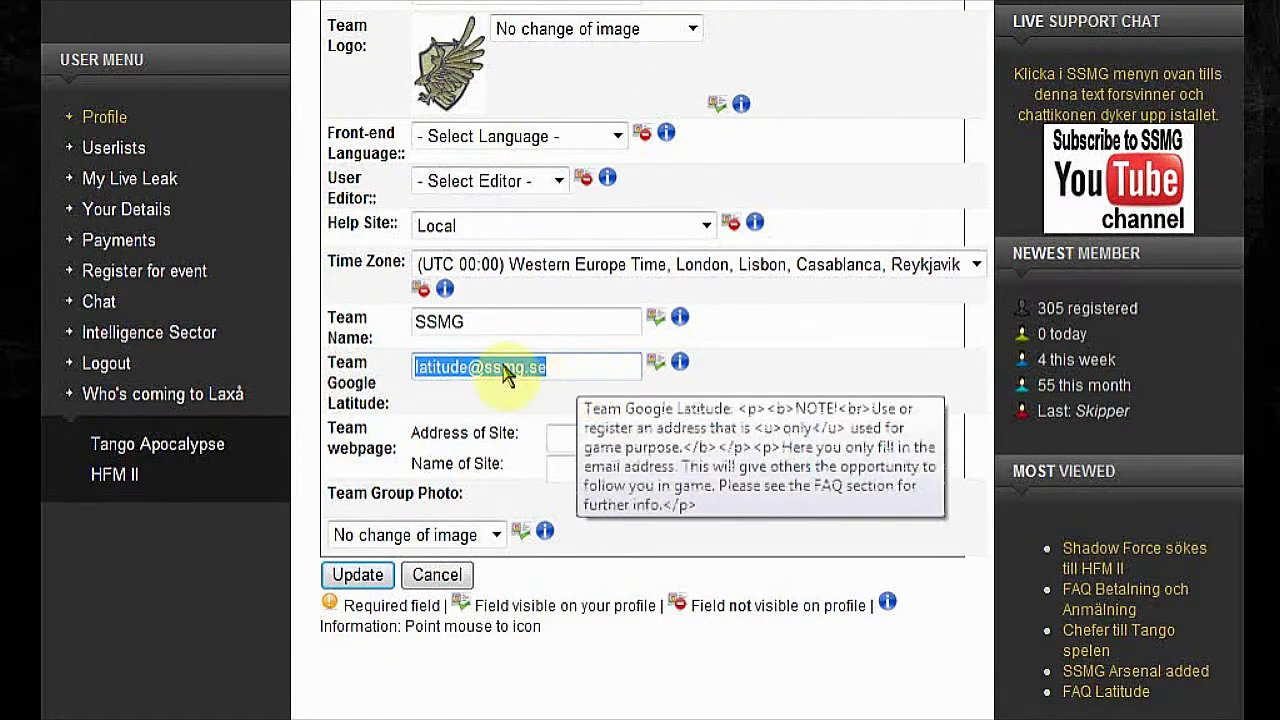
pyautogui.click(739, 377)
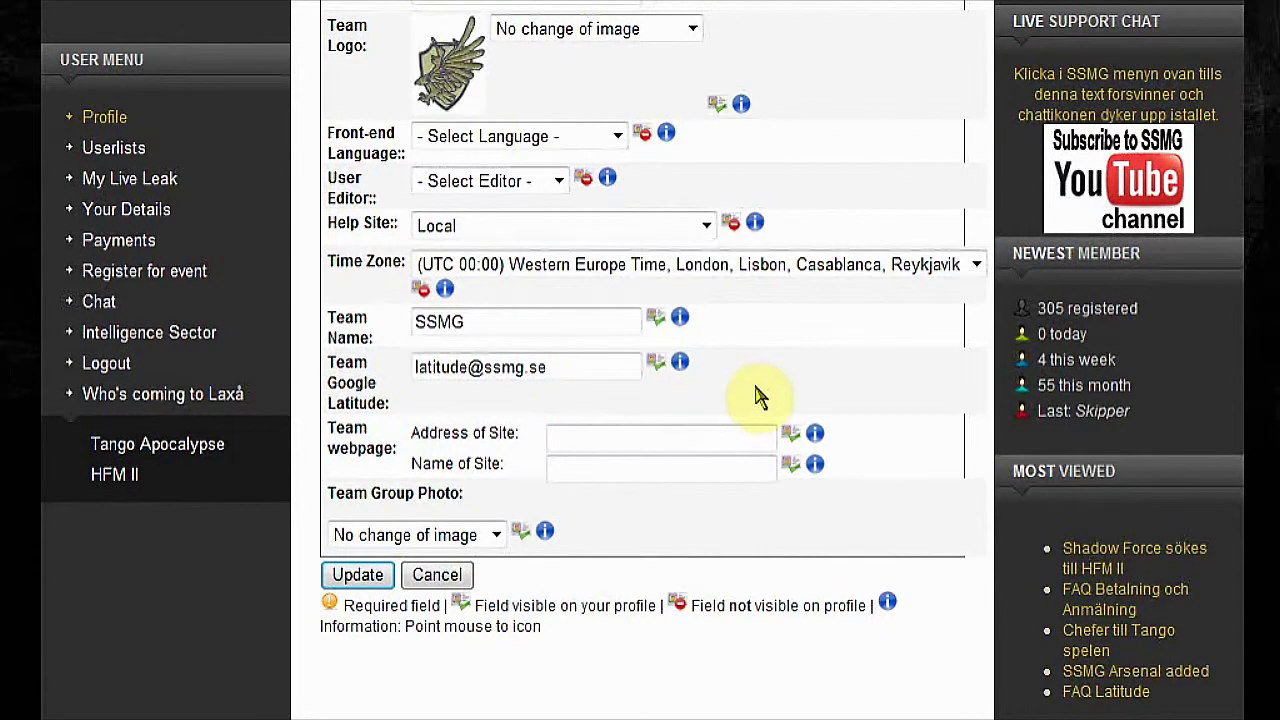
pyautogui.scroll(-2, 765, 405)
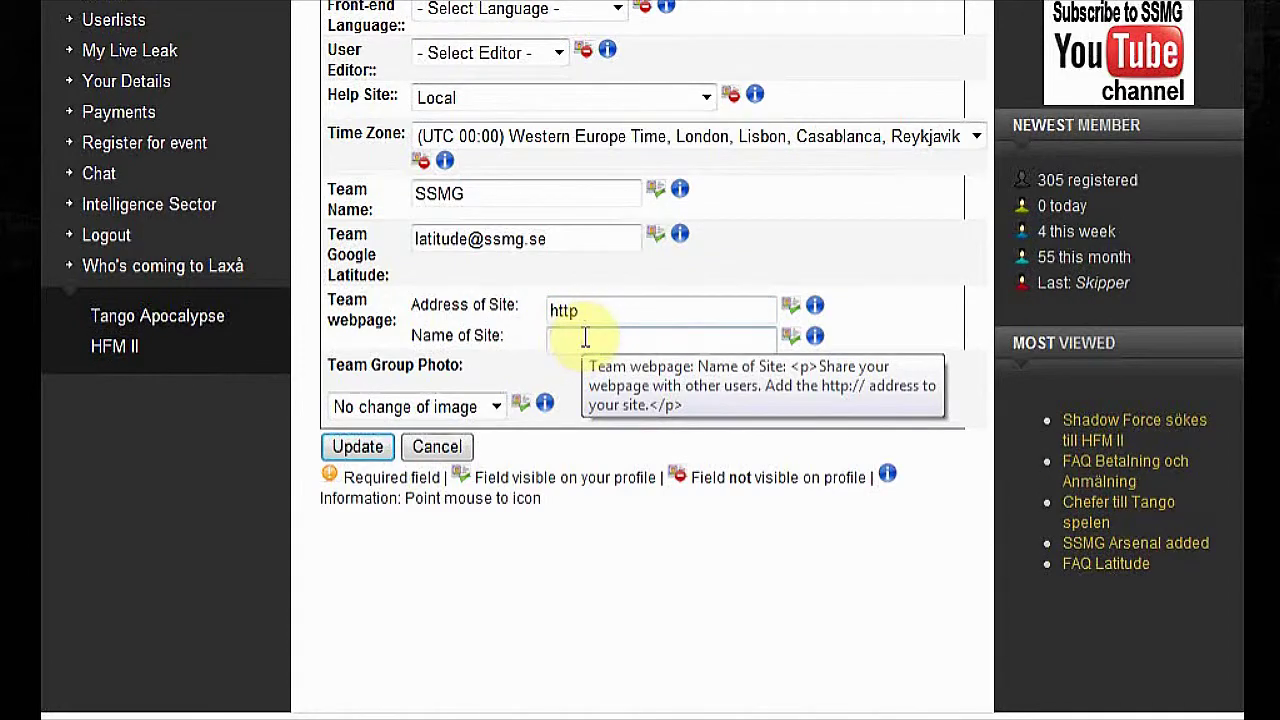
pyautogui.write('ite')
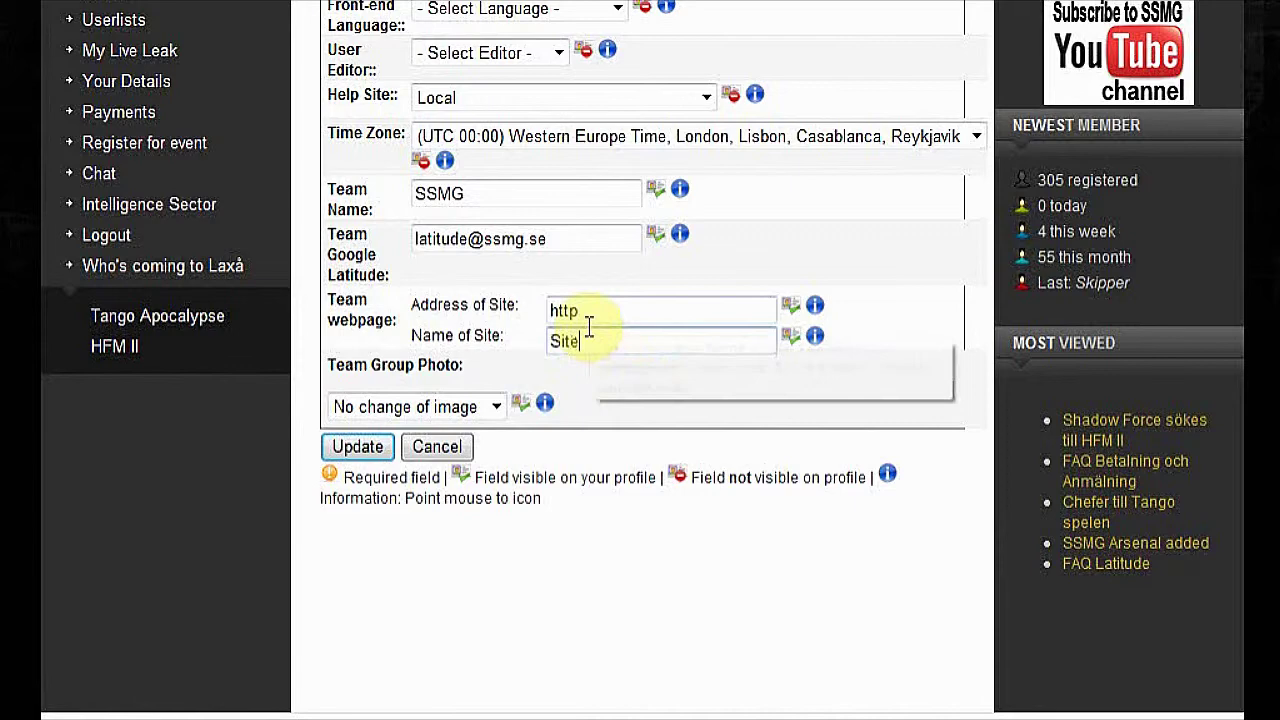
pyautogui.moveTo(616, 341); pyautogui.dragTo(466, 334)
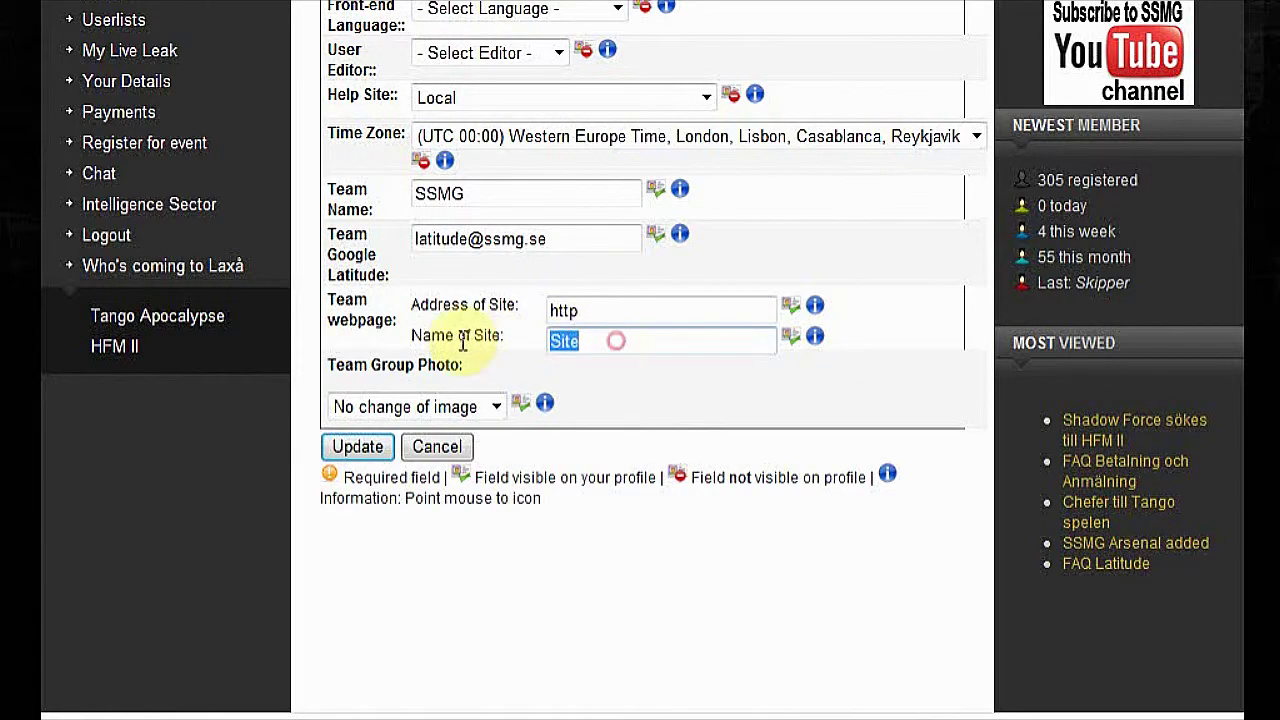
pyautogui.moveTo(598, 311); pyautogui.dragTo(486, 309)
pyautogui.press('BackSpace')
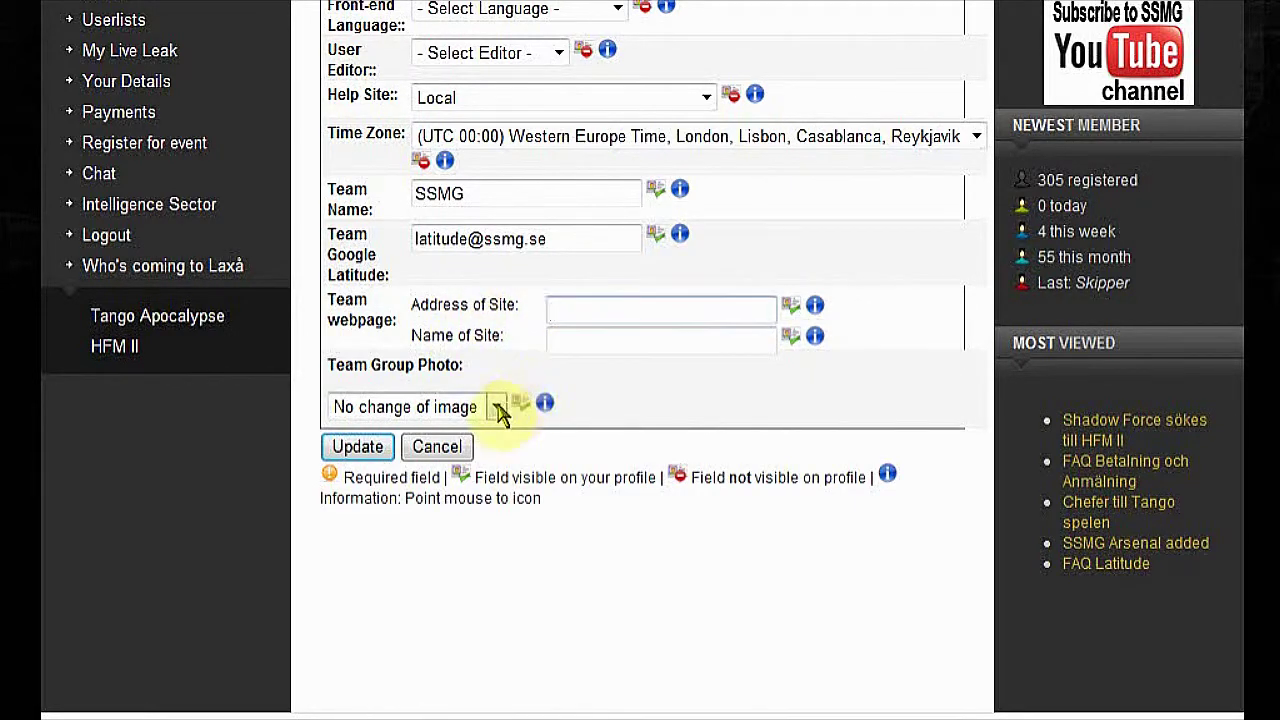
# Check the image options for the Team Group Photo, keeping the current selection
pyautogui.click(497, 407)
pyautogui.click(666, 395)
pyautogui.scroll(4, 845, 400)
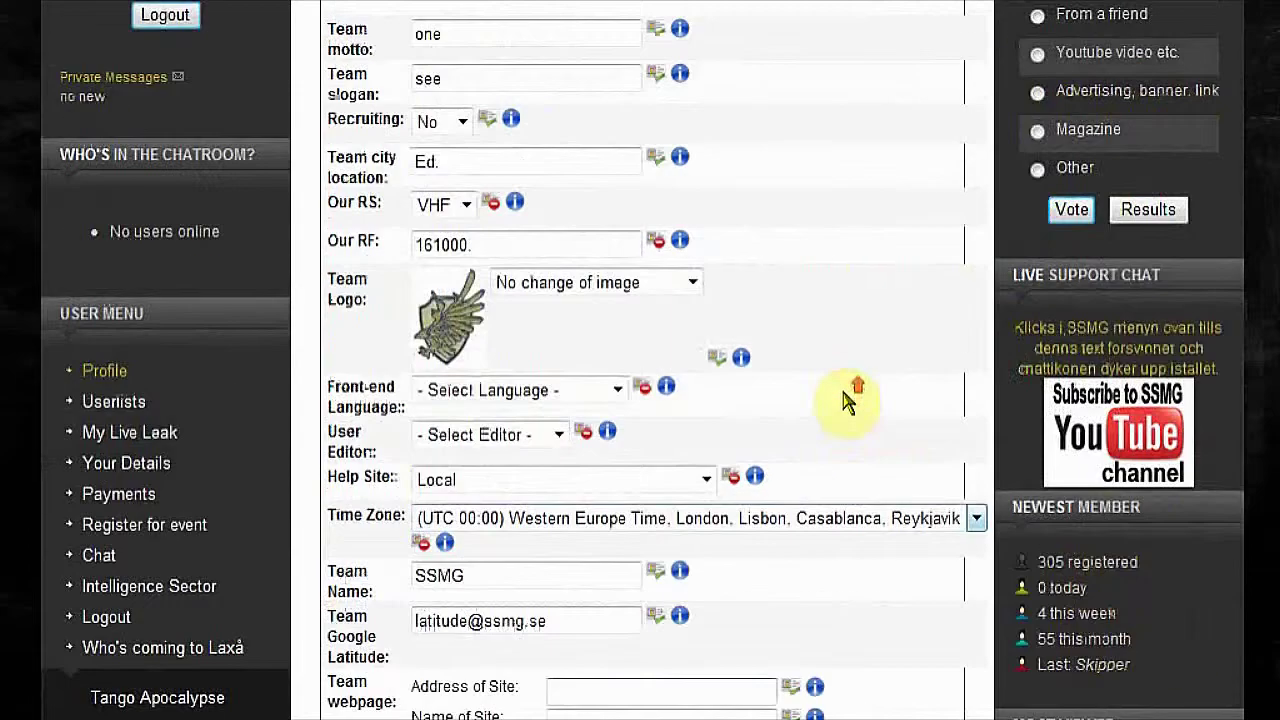
pyautogui.scroll(3, 845, 400)
pyautogui.scroll(-1, 725, 380)
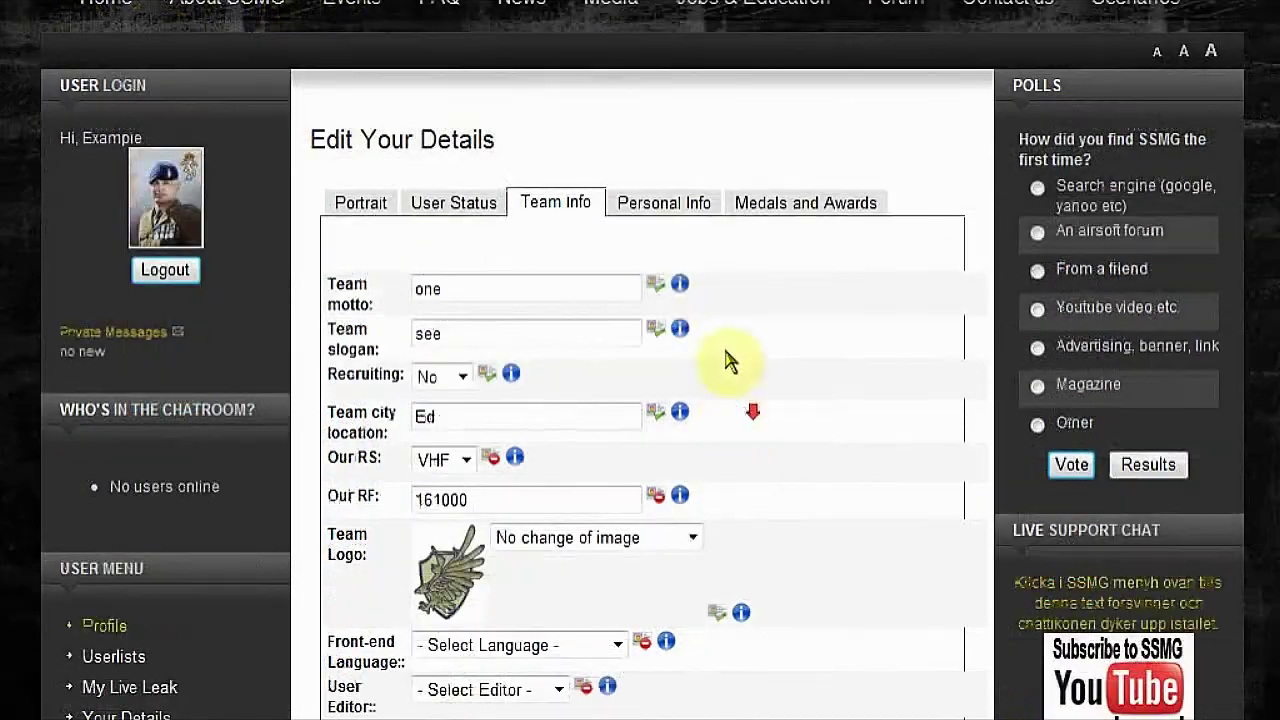
# Open the Personal Info details for editing and review the fields from First Name to Bambuser name
pyautogui.click(668, 208)
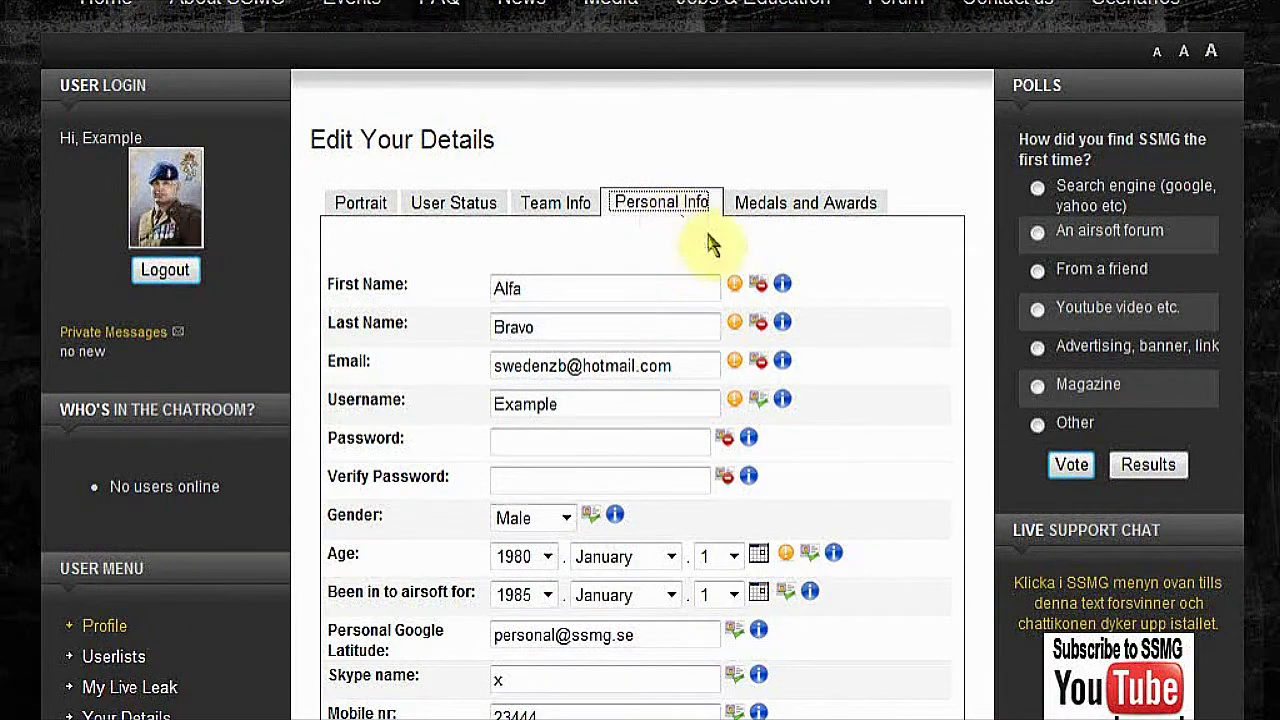
pyautogui.scroll(-1, 872, 342)
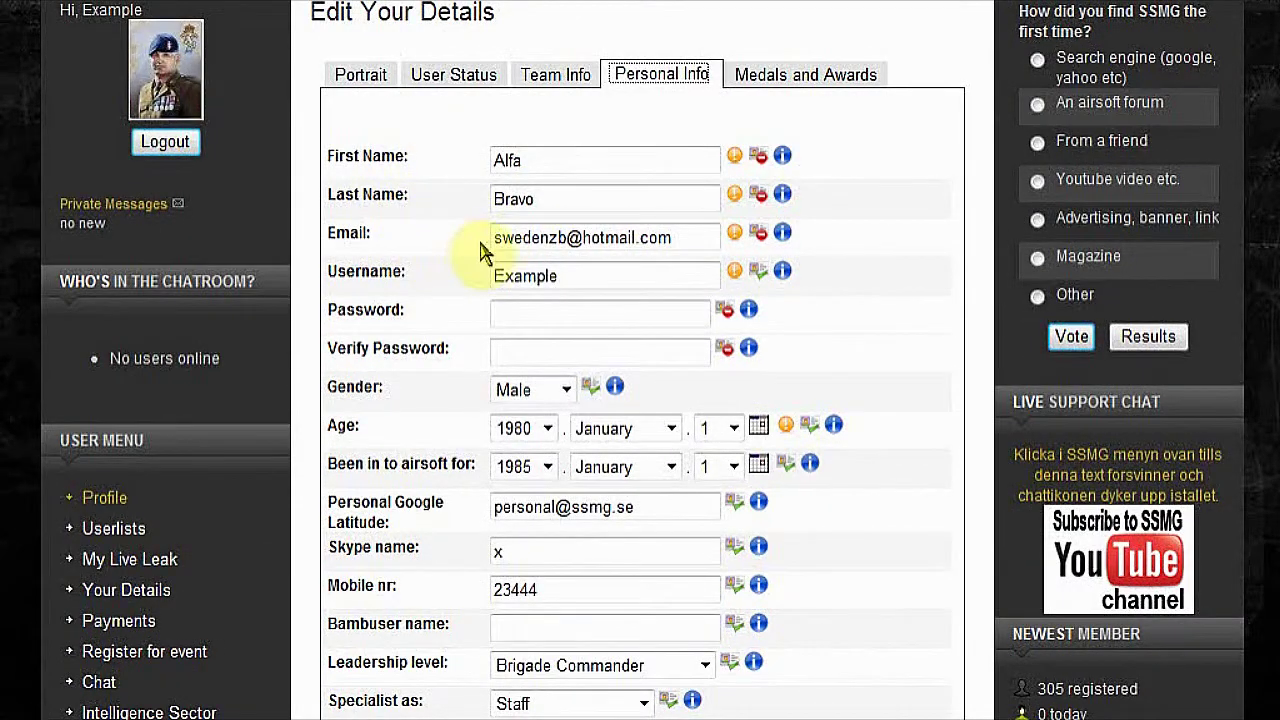
pyautogui.scroll(-1, 425, 257)
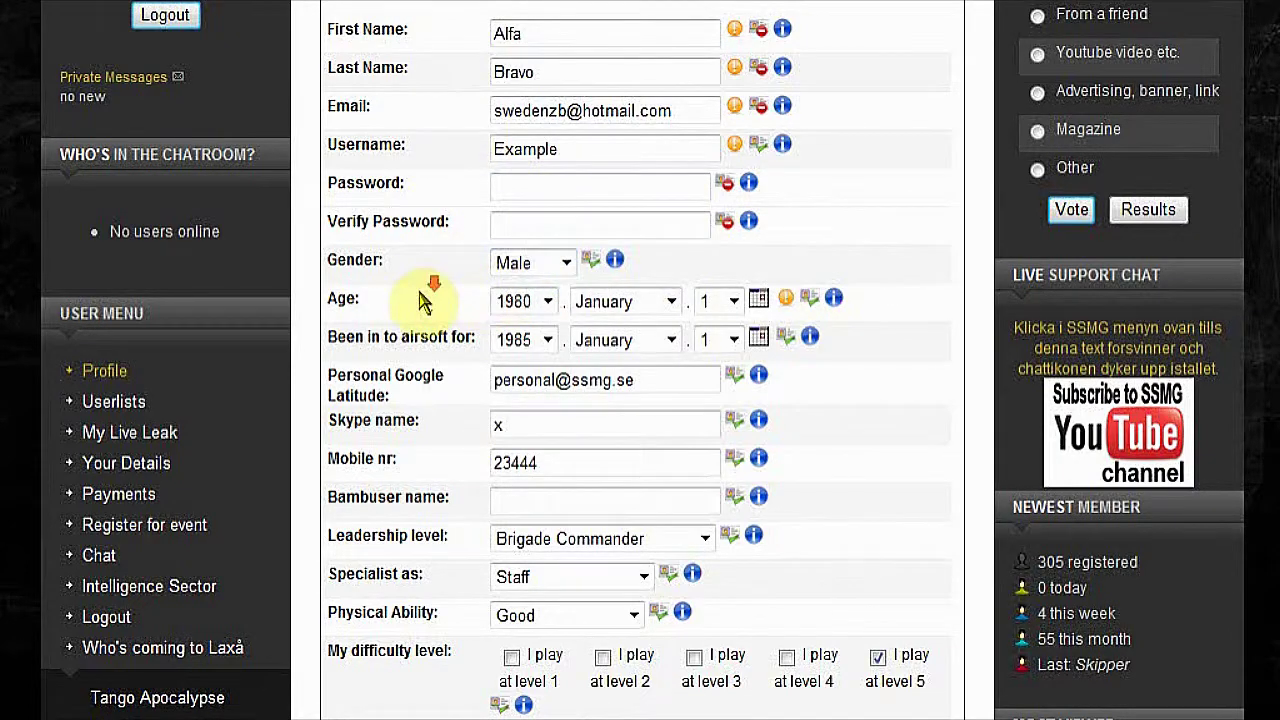
pyautogui.scroll(-1, 429, 294)
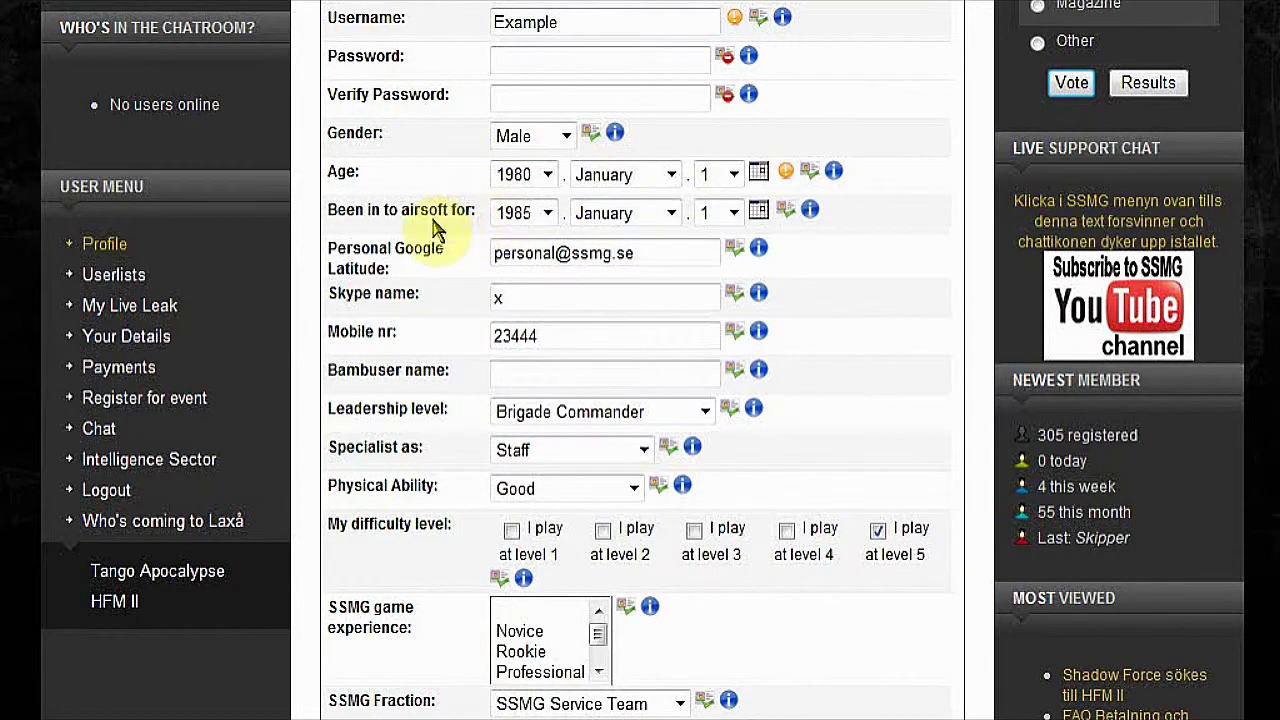
pyautogui.scroll(-2, 560, 208)
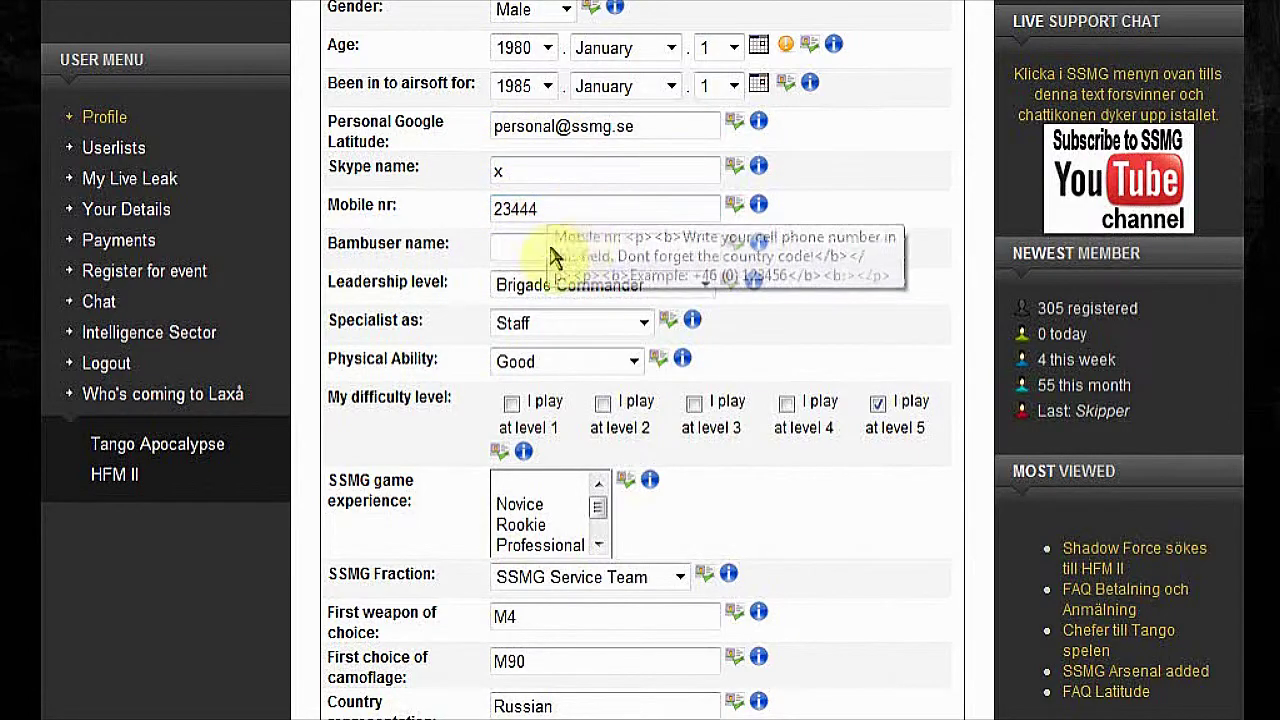
# Look through the site's Events entries to locate Live TV, staying on the Personal Info details
pyautogui.scroll(10, 548, 240)
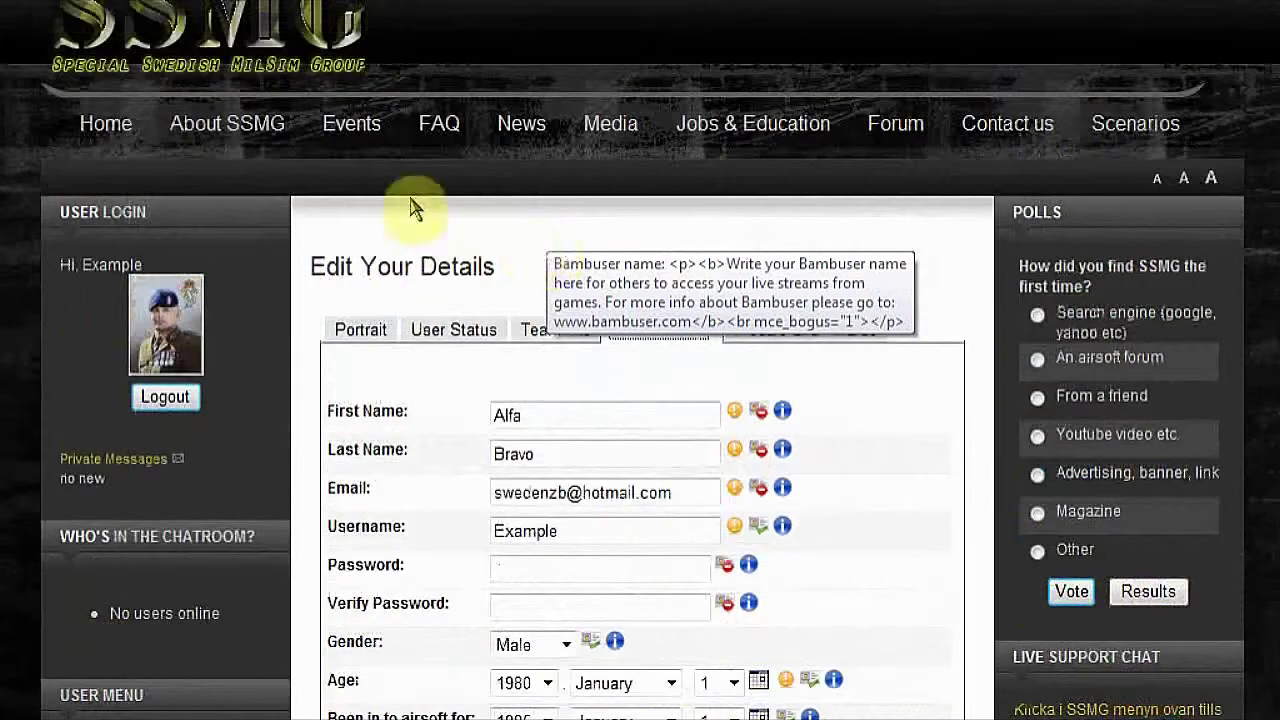
pyautogui.moveTo(352, 140)
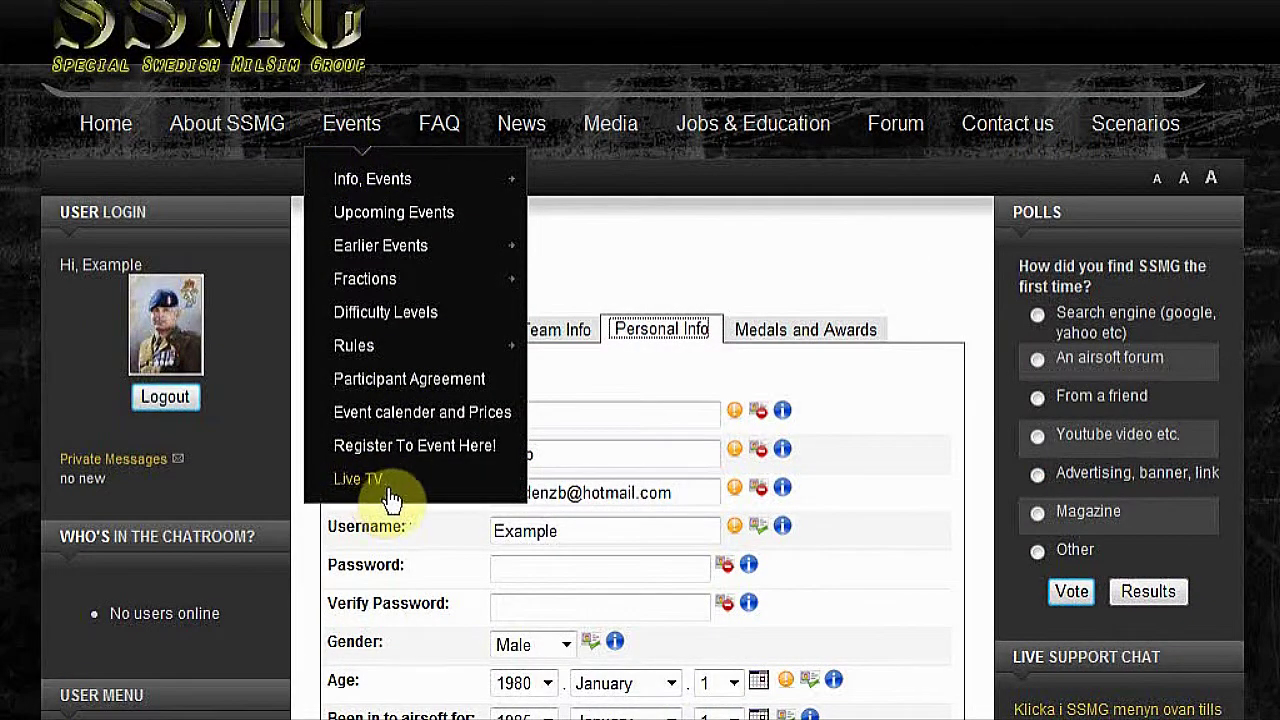
pyautogui.click(883, 489)
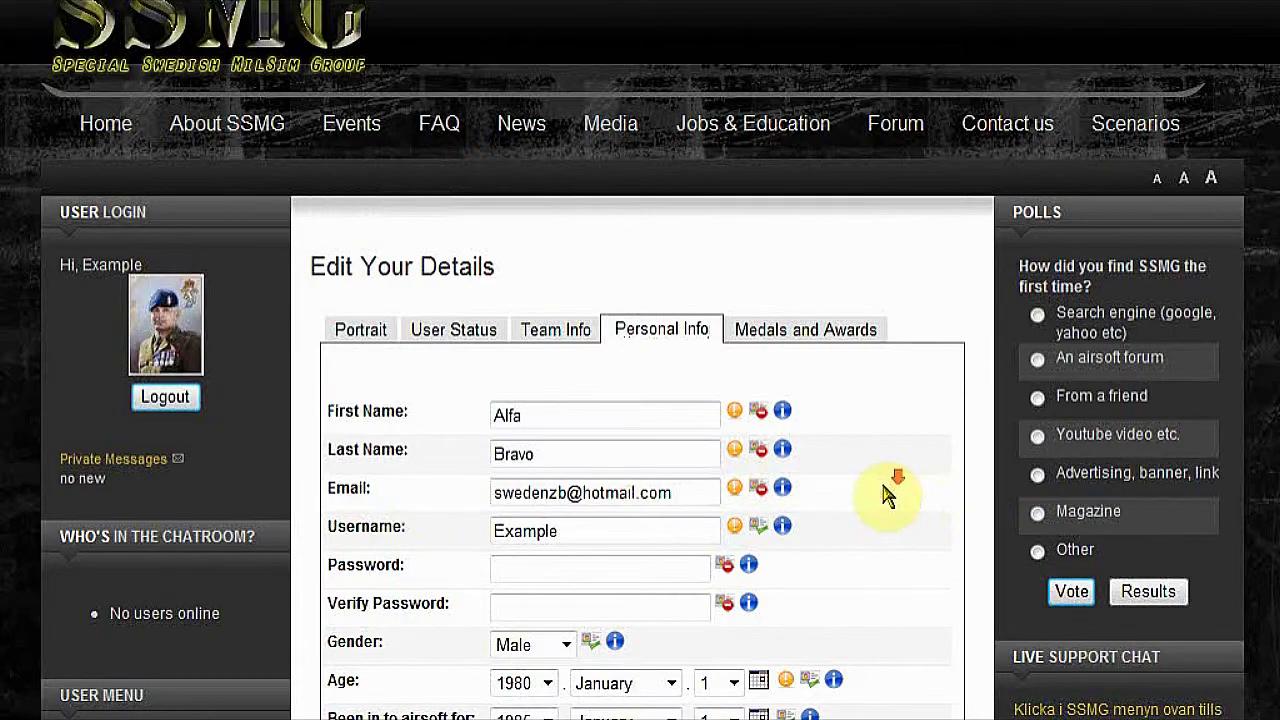
# Review the available Leadership level options, keeping the current choice
pyautogui.scroll(-5, 886, 491)
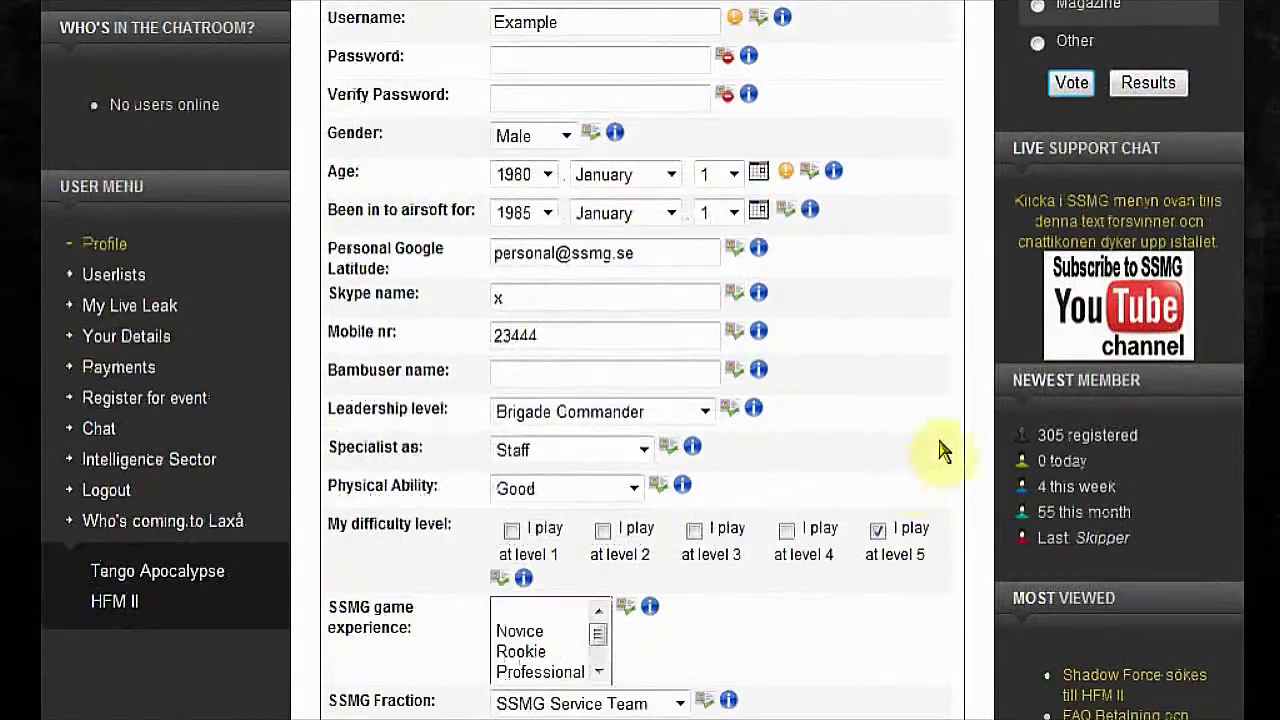
pyautogui.scroll(-1, 891, 414)
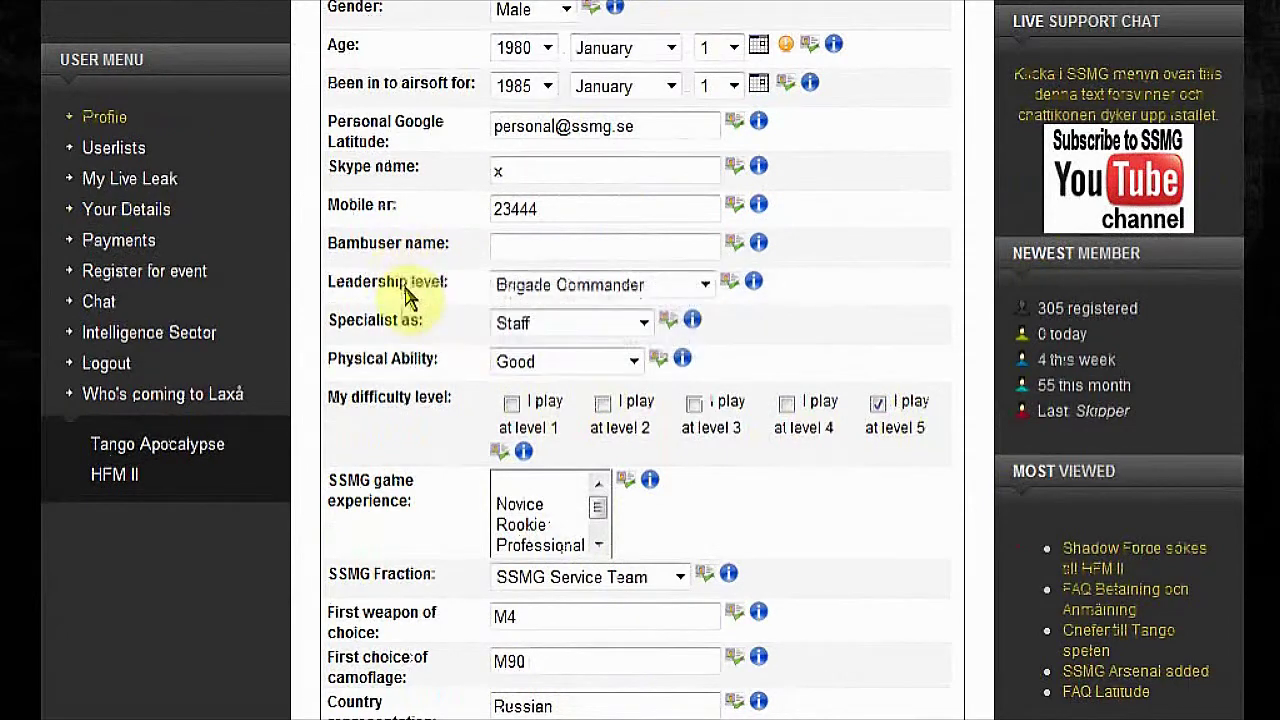
pyautogui.click(594, 290)
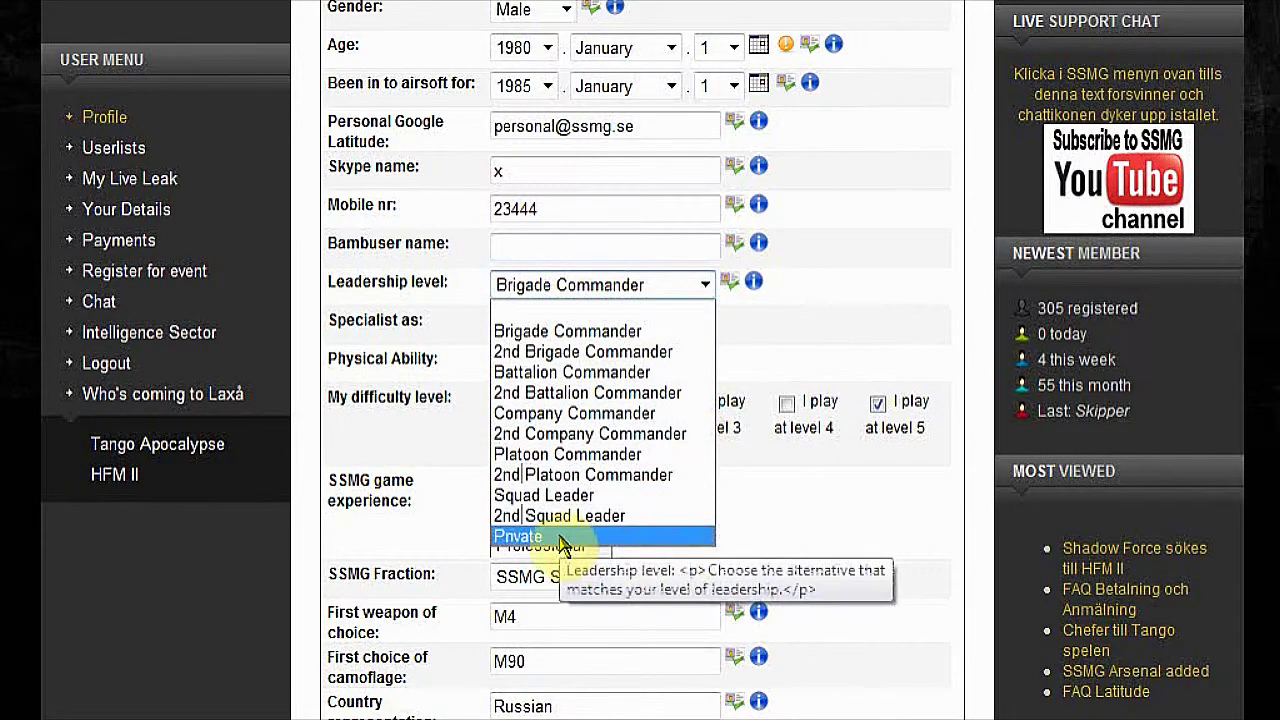
pyautogui.click(836, 340)
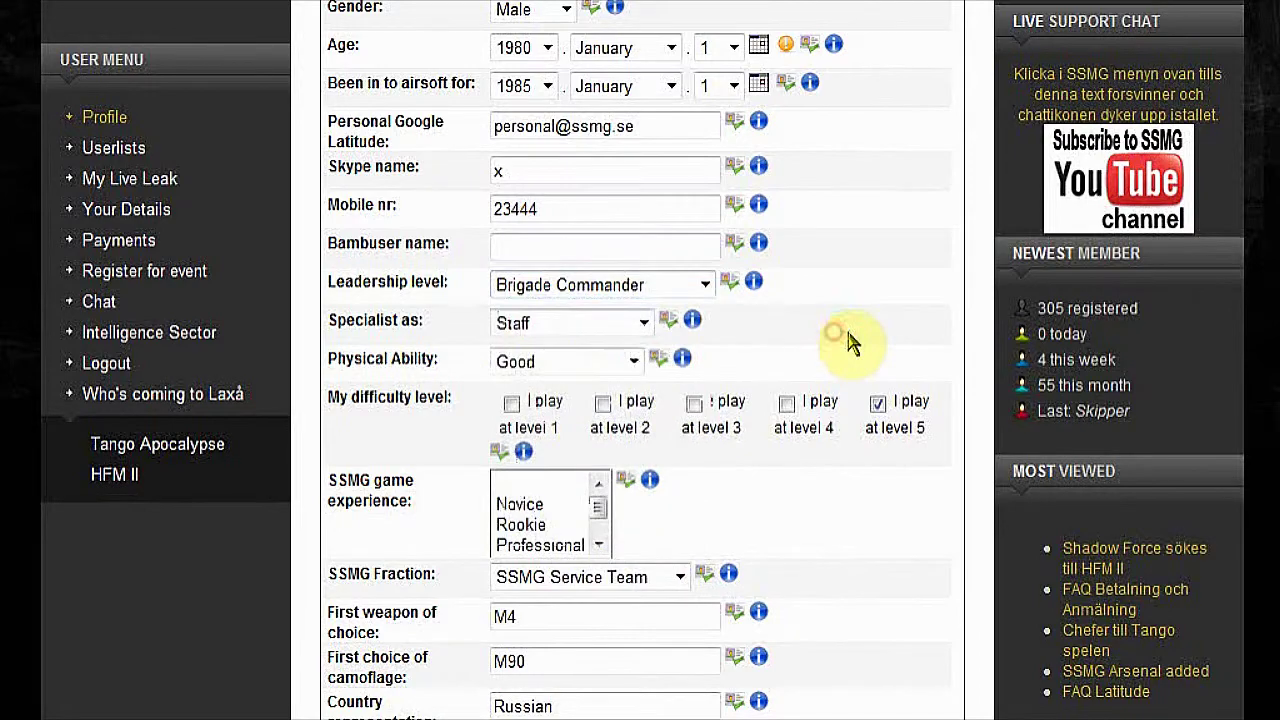
# Review the Specialist as options and read the explanation of the Physical Ability ratings
pyautogui.scroll(-3, 846, 337)
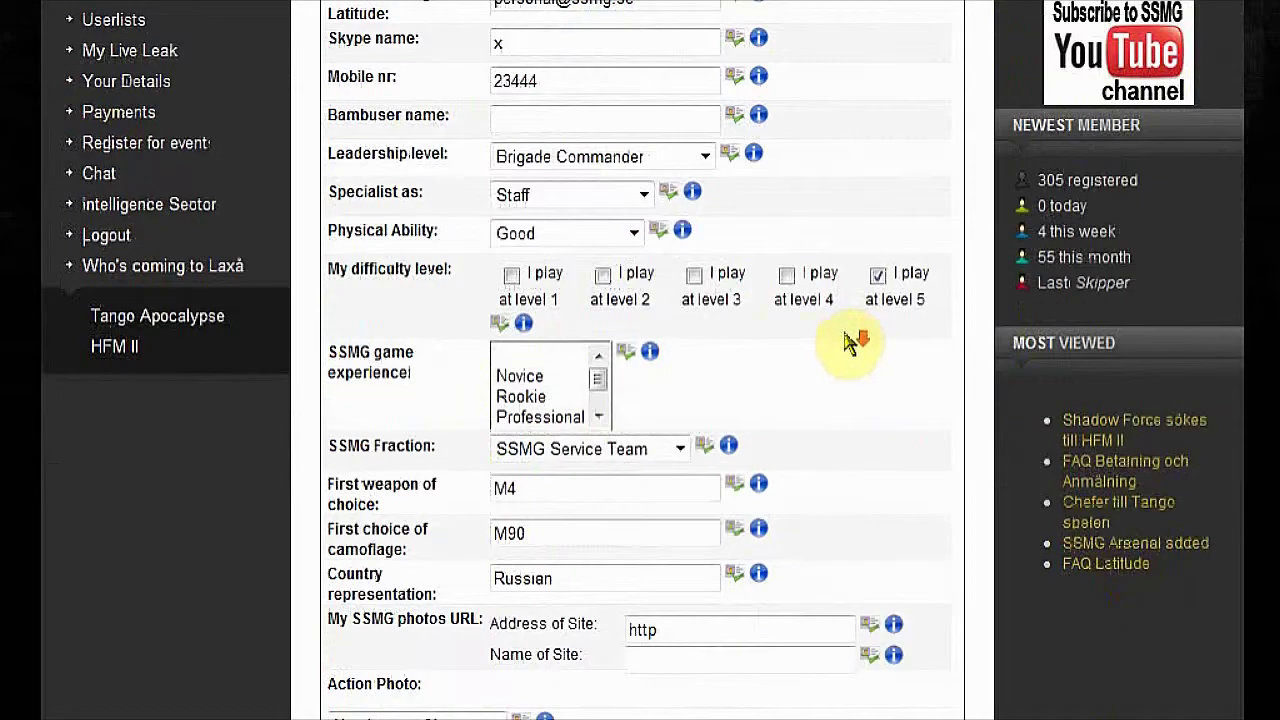
pyautogui.click(645, 195)
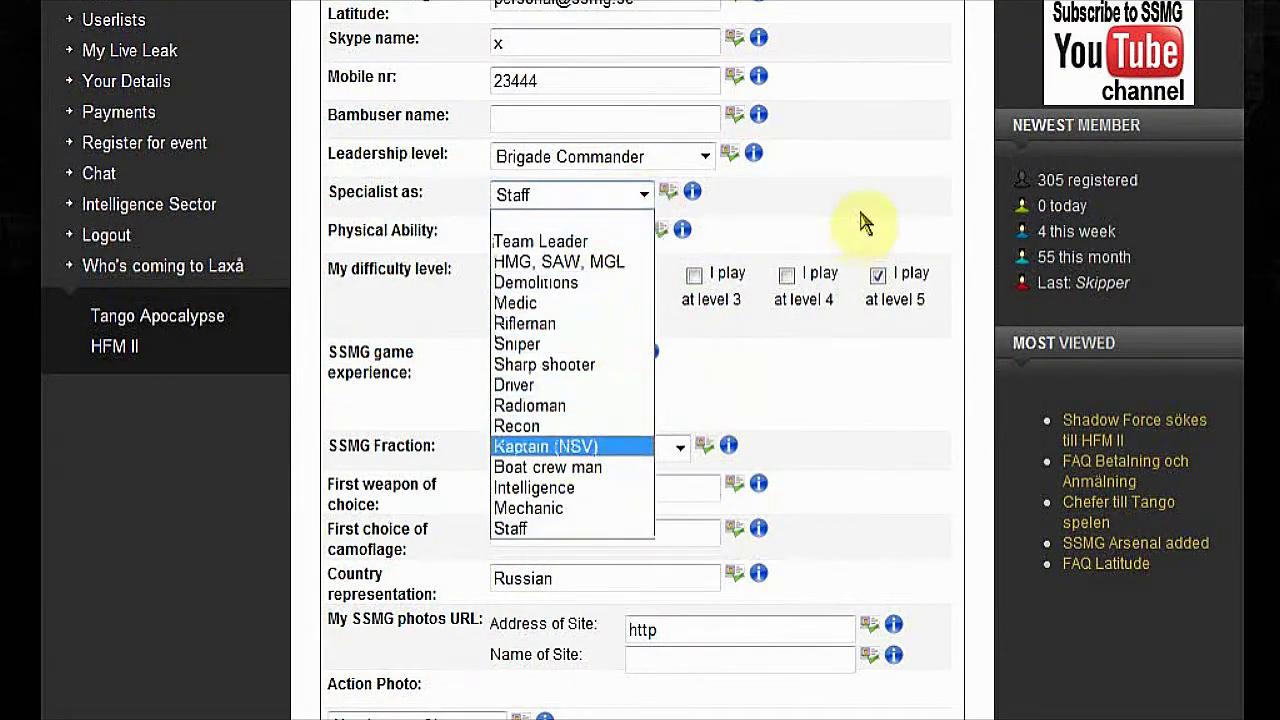
pyautogui.click(866, 217)
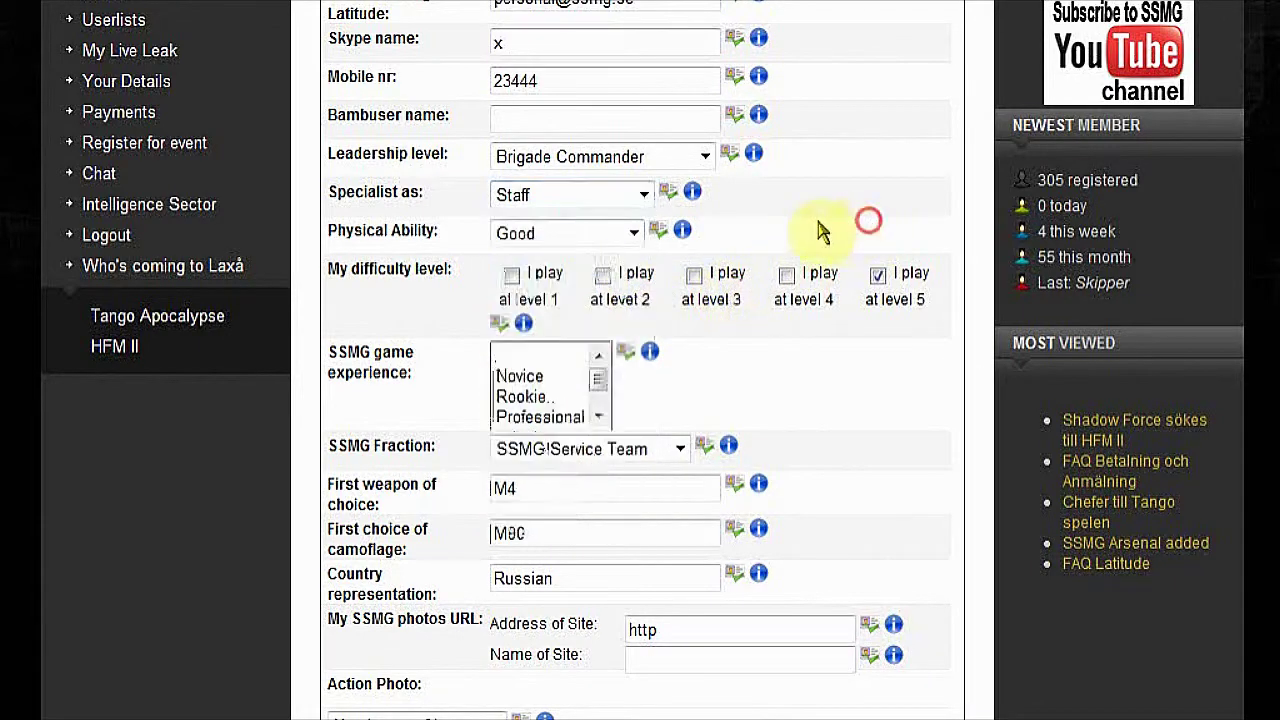
pyautogui.moveTo(681, 231)
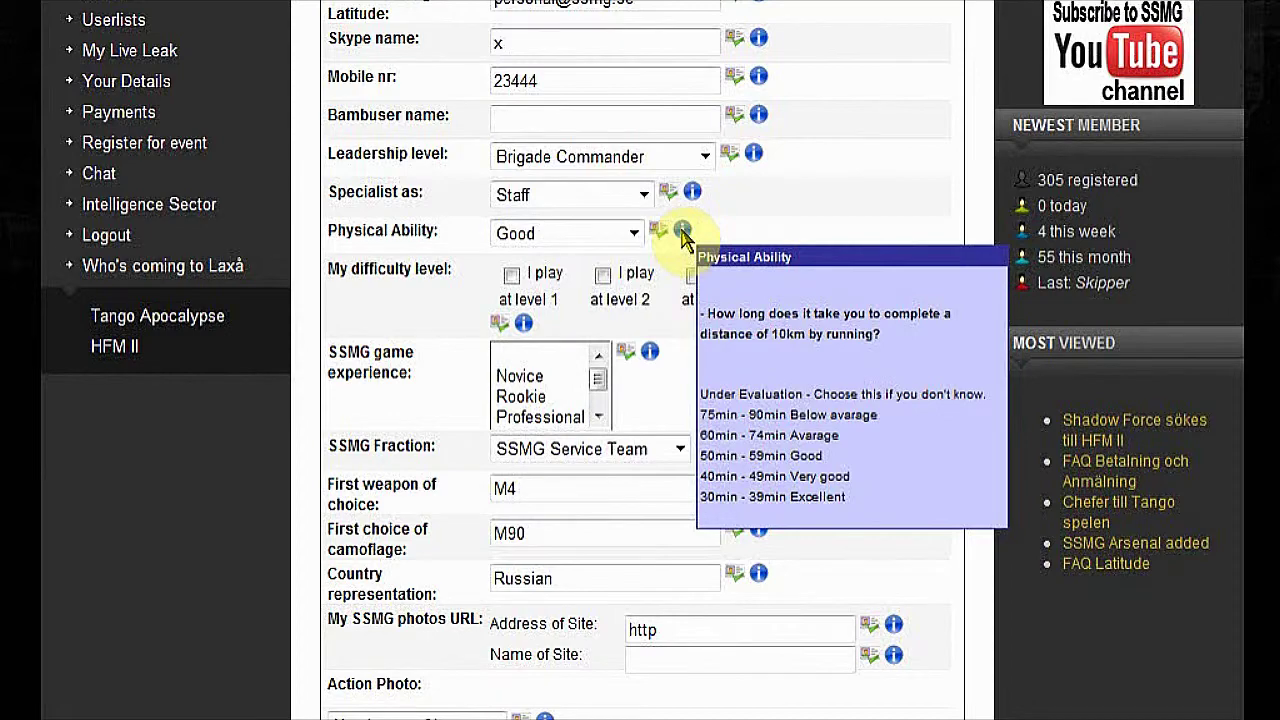
# Check the remaining Personal Info fields and look at the site's Events entries again
pyautogui.scroll(-3, 765, 247)
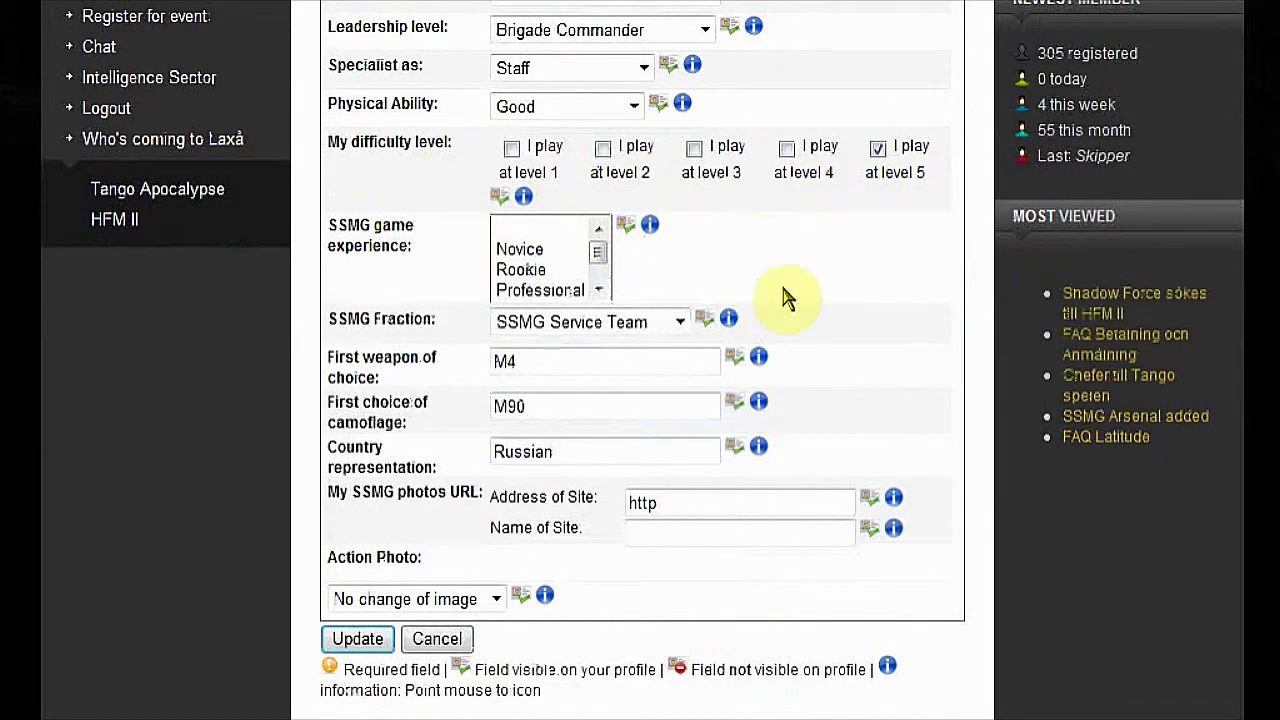
pyautogui.scroll(10, 800, 290)
pyautogui.scroll(4, 790, 312)
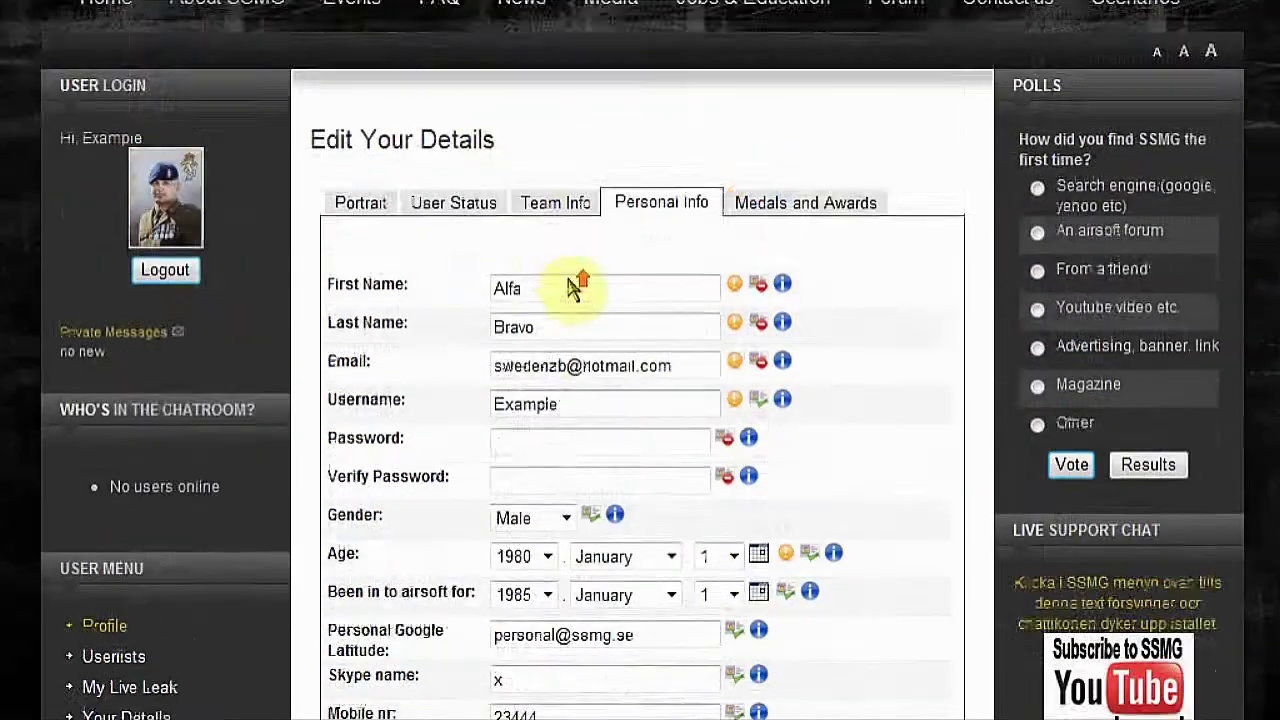
pyautogui.moveTo(346, 140)
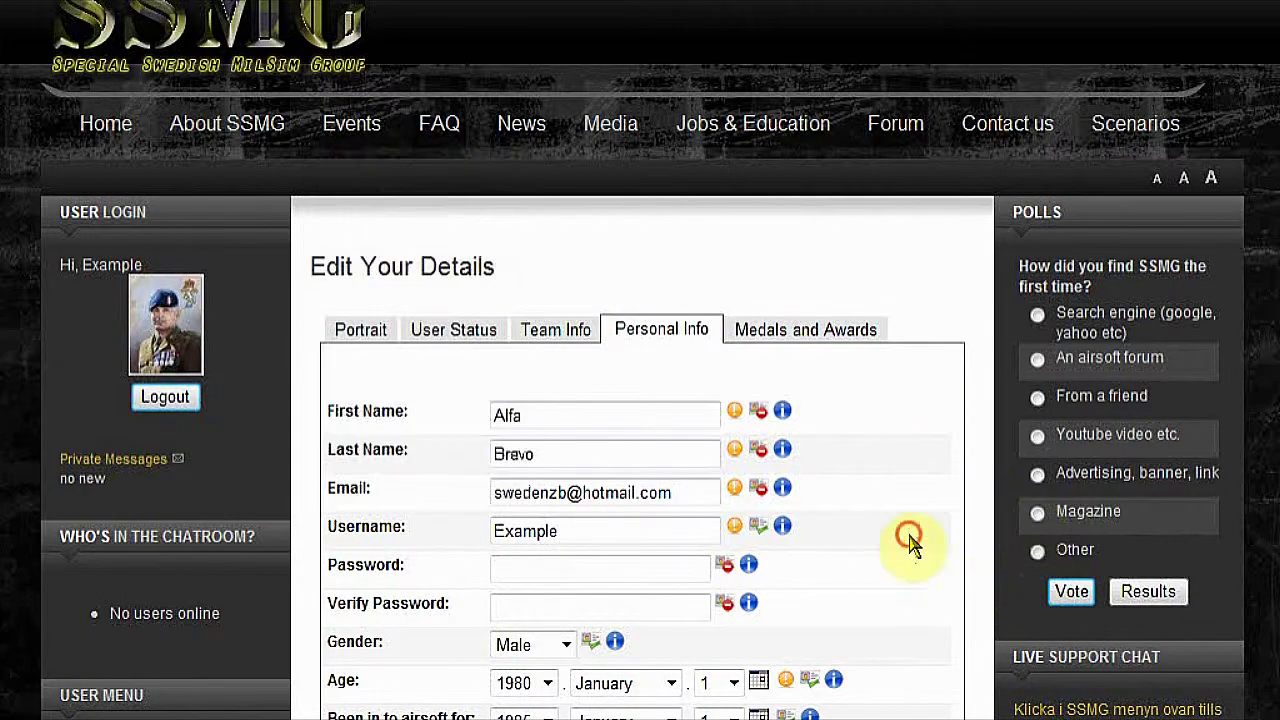
# Set the SSMG game experience to Veteran and read the explanation for that field
pyautogui.scroll(-10, 912, 540)
pyautogui.scroll(-6, 914, 540)
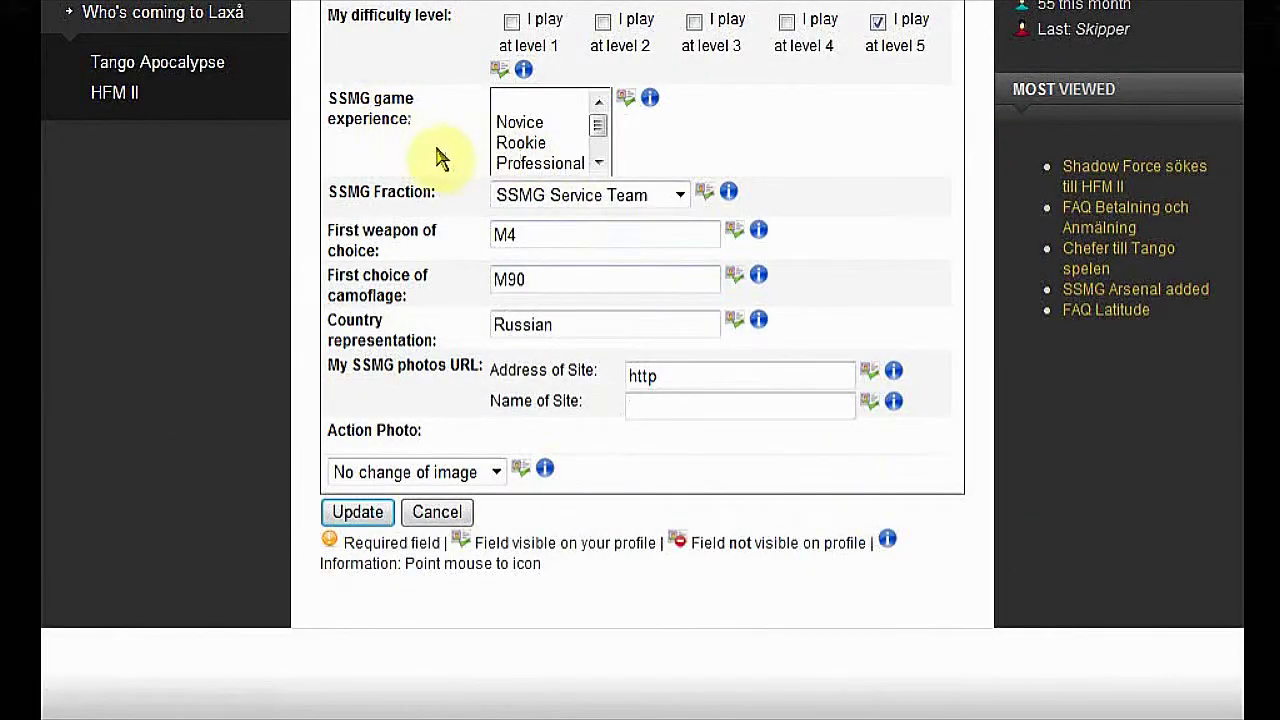
pyautogui.moveTo(602, 132); pyautogui.dragTo(600, 160)
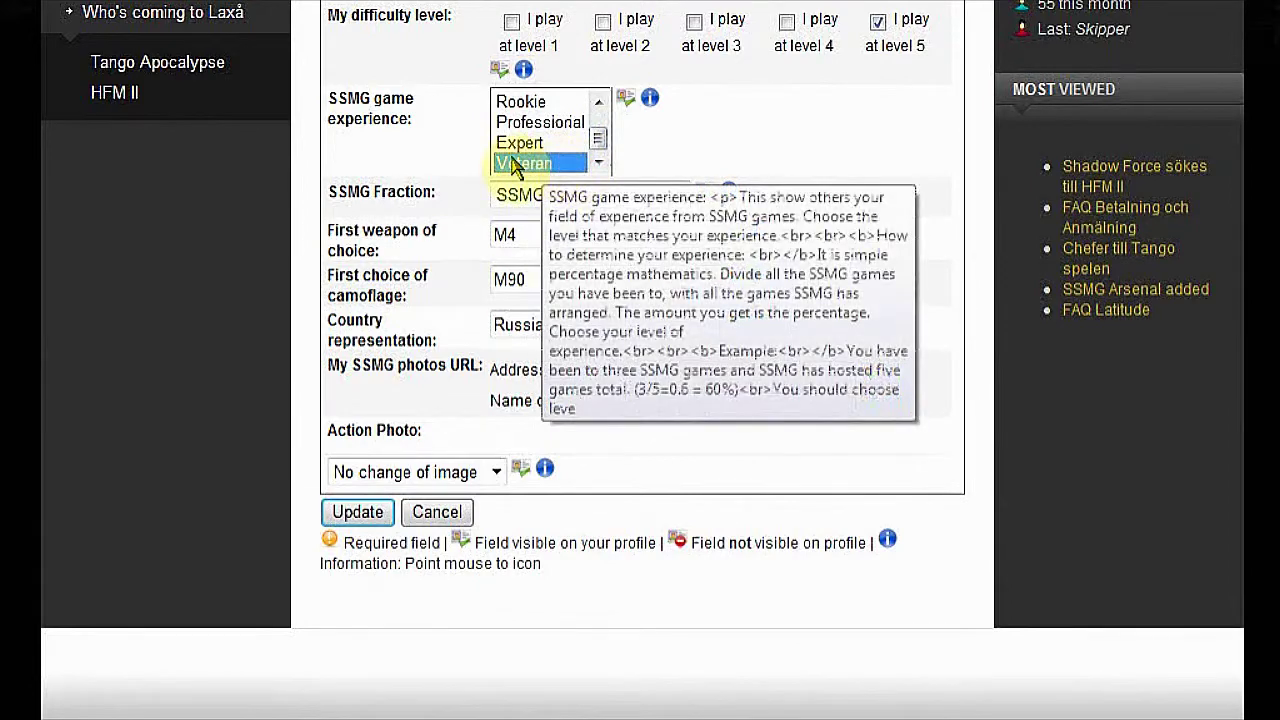
pyautogui.moveTo(651, 102)
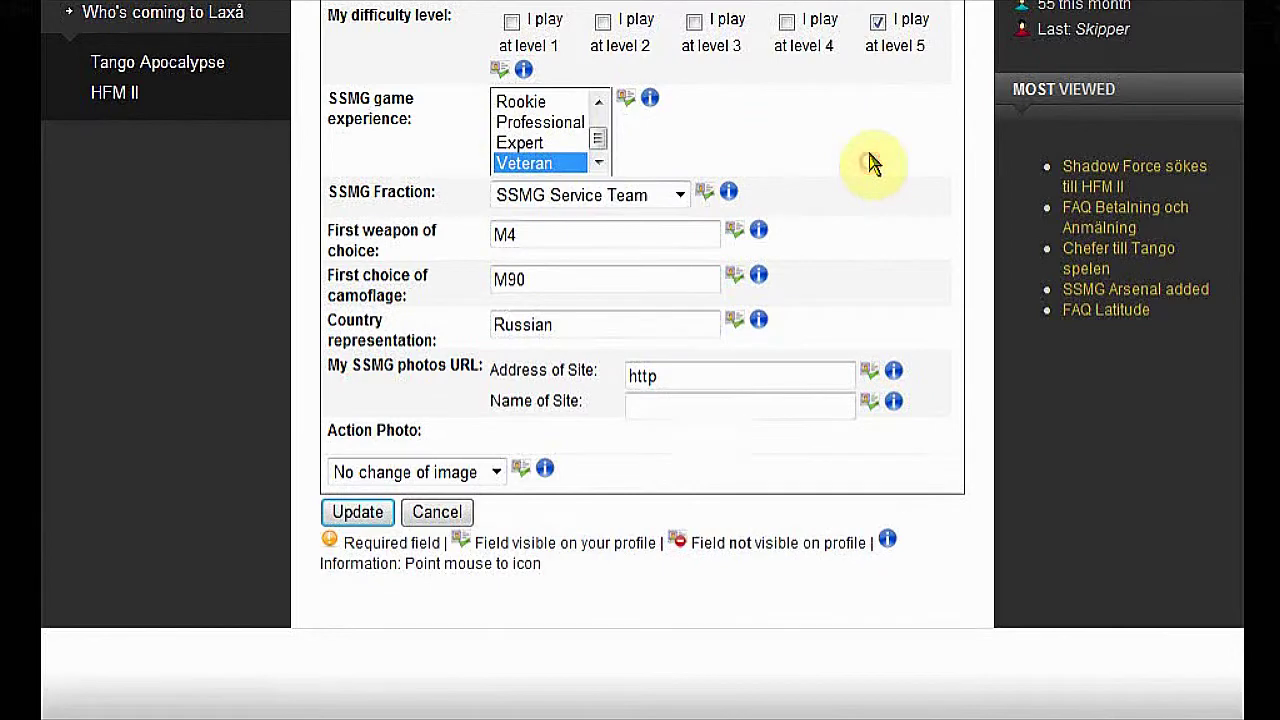
# Review the SSMG Fraction options and read the description of the first choice of camouflage field
pyautogui.click(680, 195)
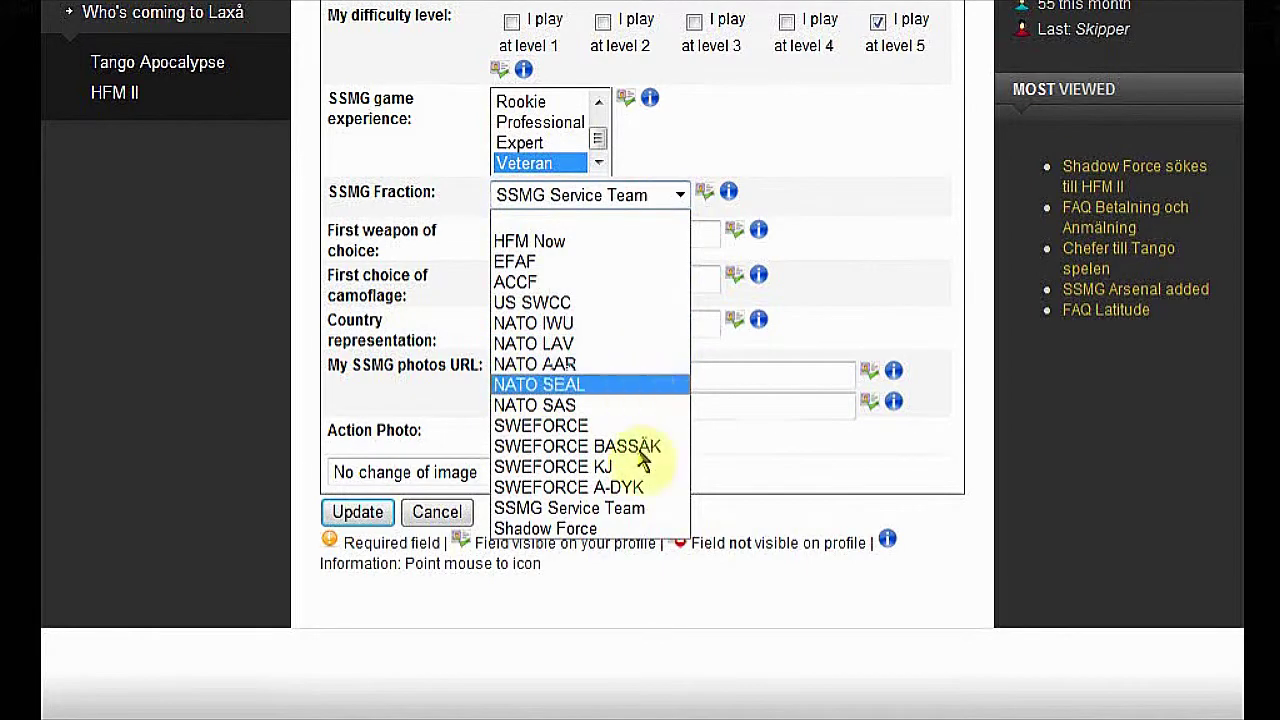
pyautogui.click(849, 160)
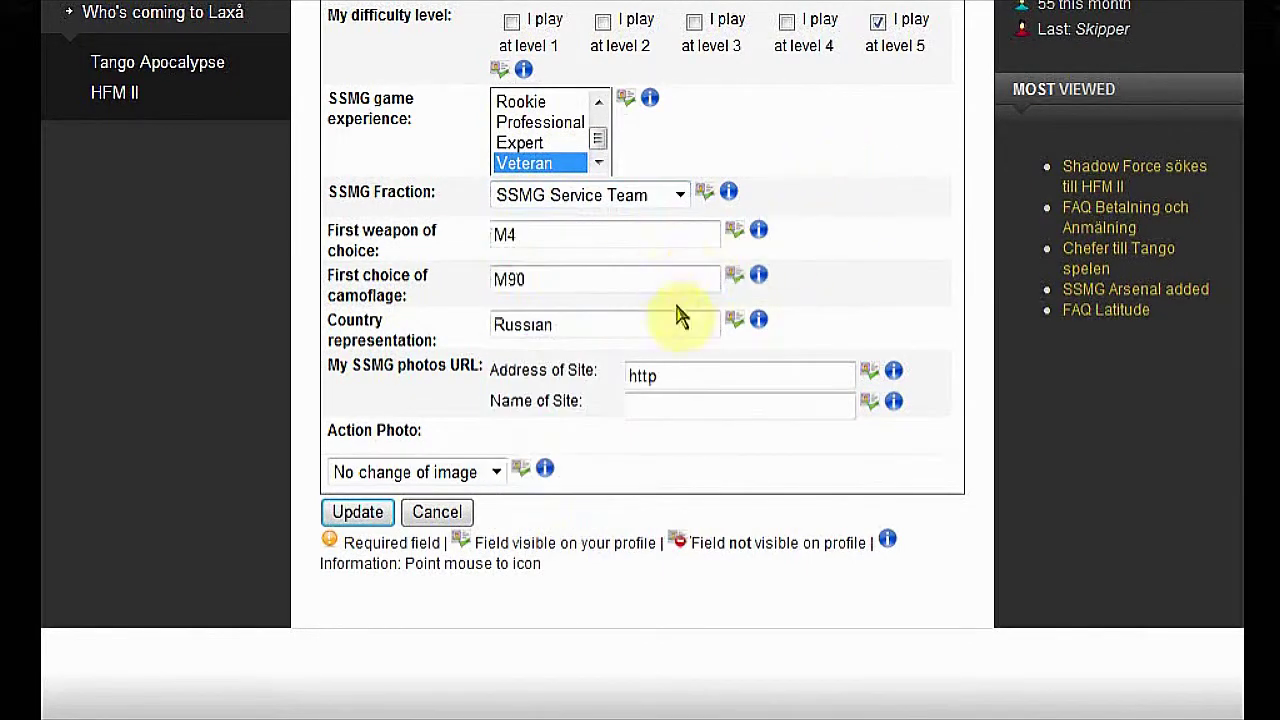
pyautogui.moveTo(546, 274)
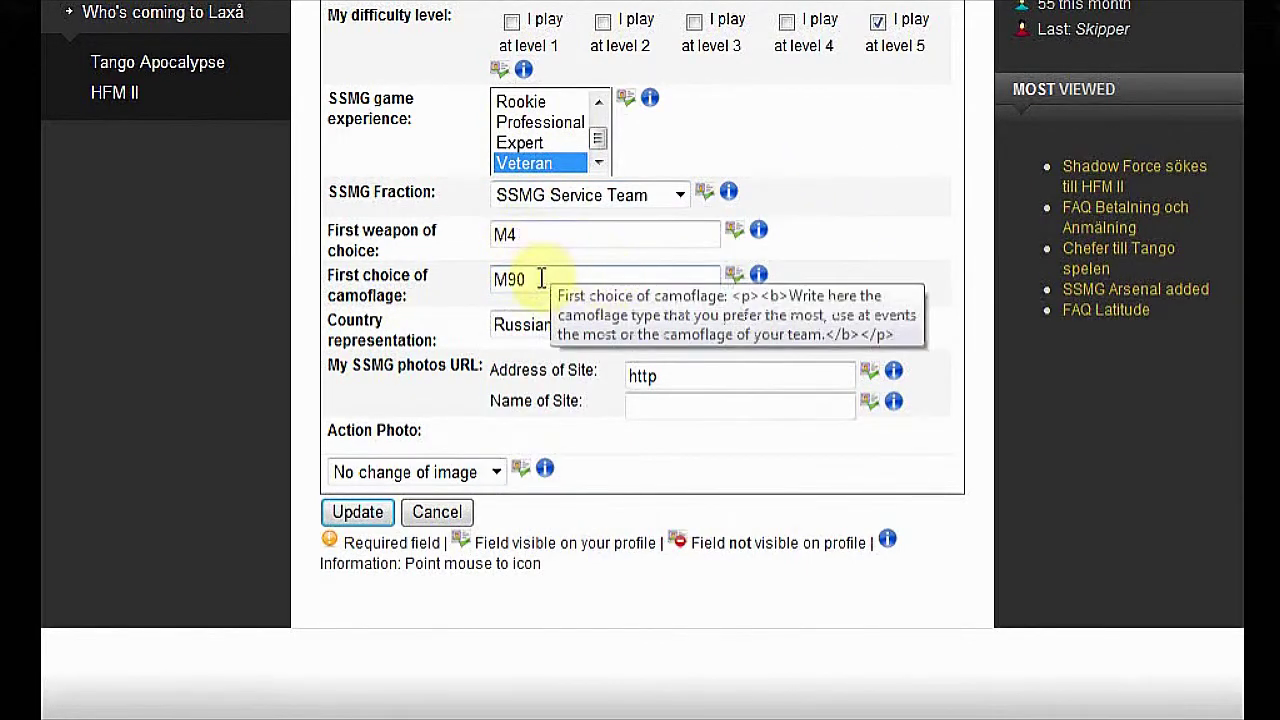
# Set the Country representation to Sweden
pyautogui.moveTo(648, 323)
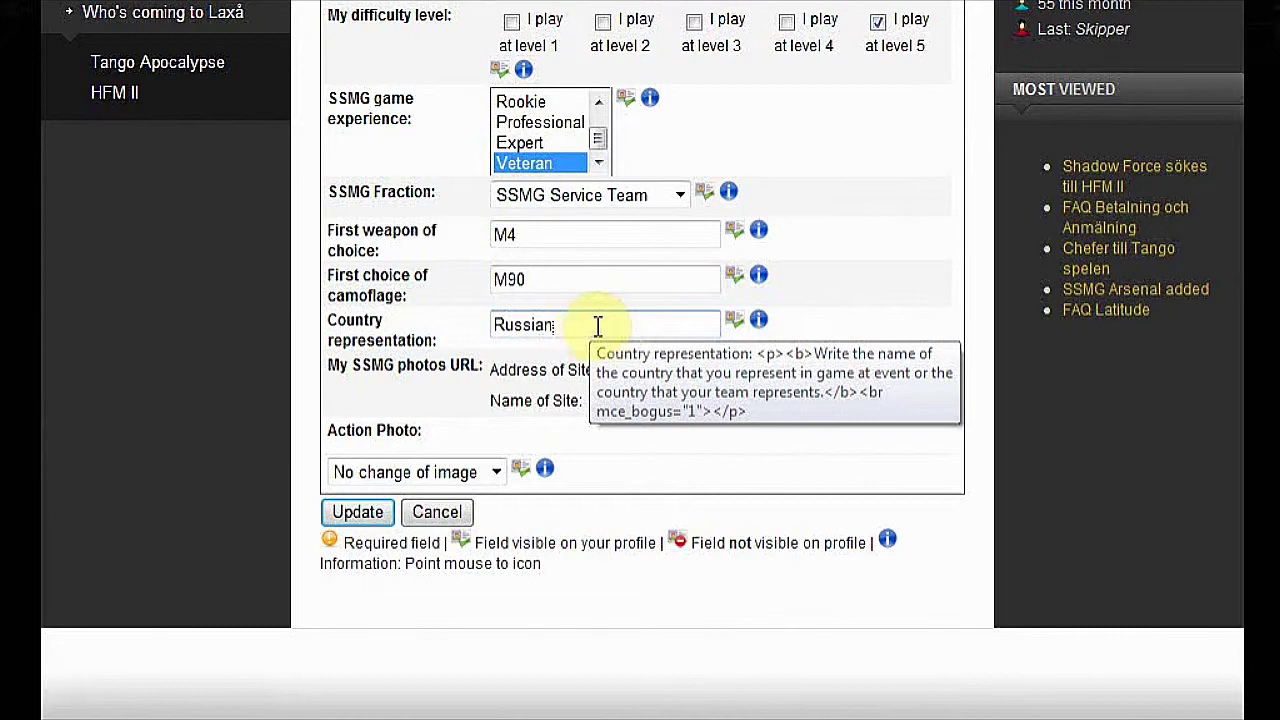
pyautogui.moveTo(597, 326); pyautogui.dragTo(371, 323)
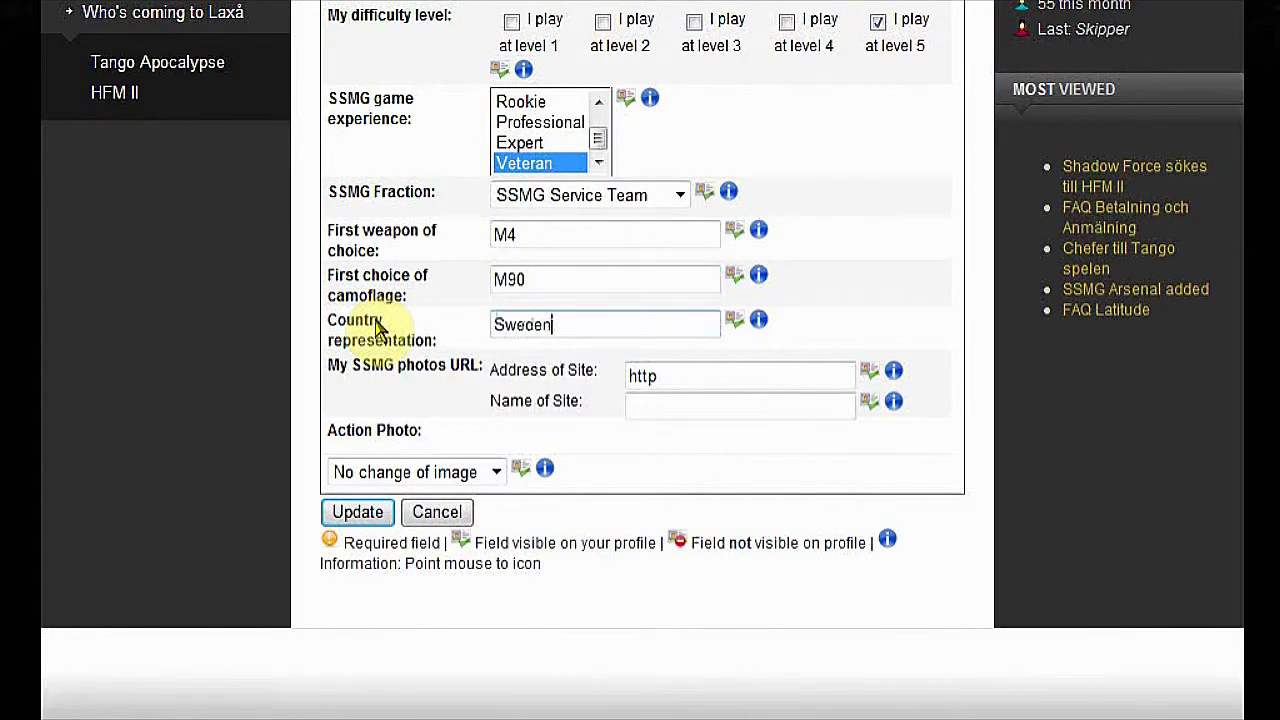
# Read the description of the My SSMG photos URL field and review the Action Photo upload options
pyautogui.click(707, 380)
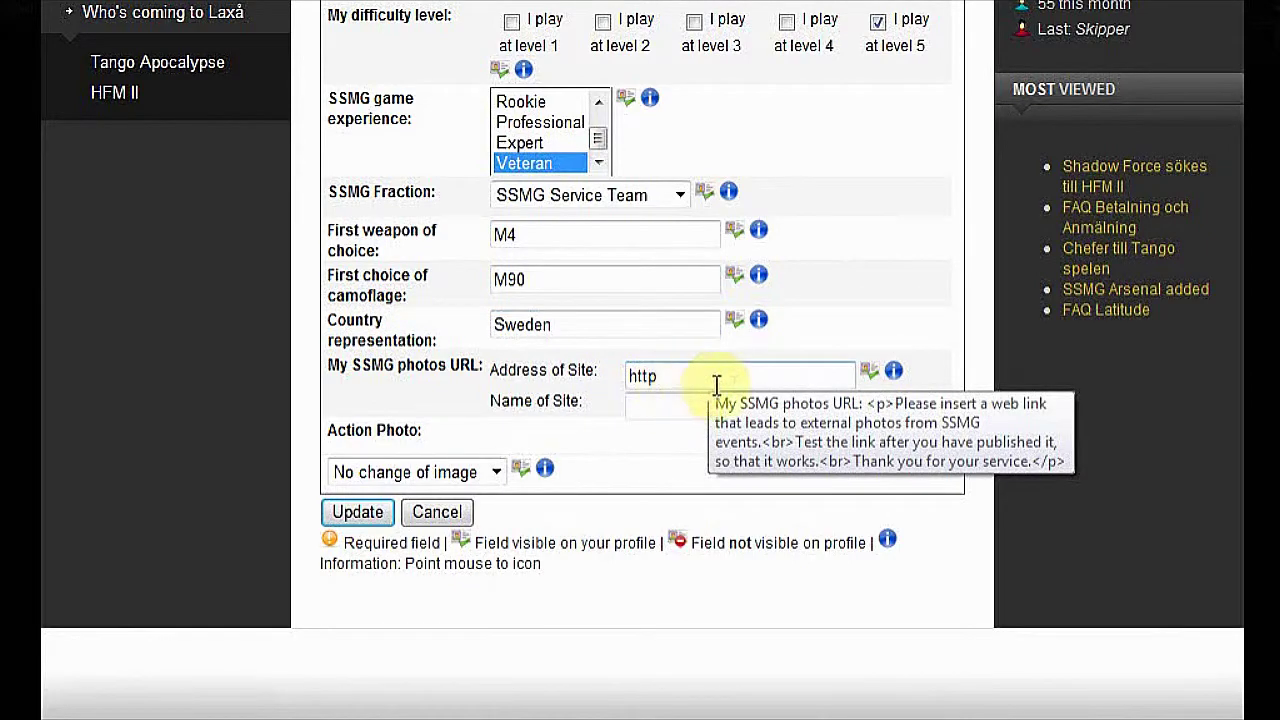
pyautogui.click(495, 474)
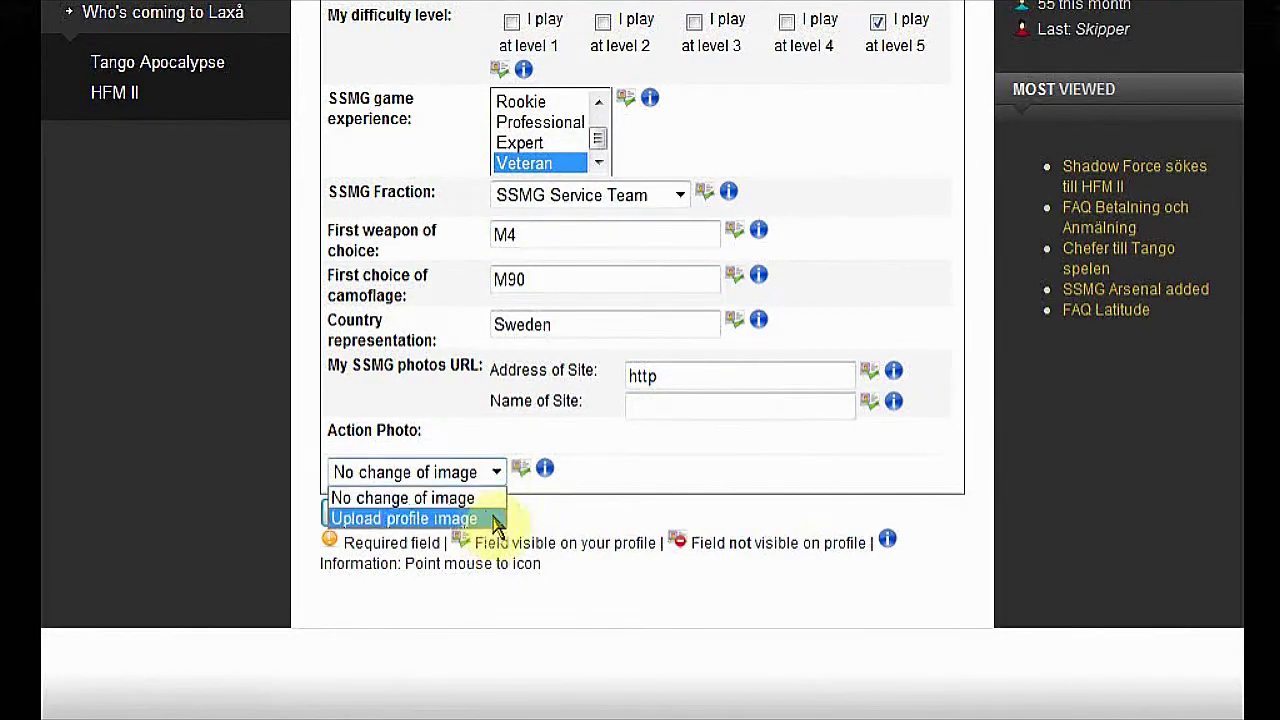
pyautogui.click(620, 482)
# Show the profile's Medals and Awards section and read the explanations for the Purple Heart and SSMG Service Medal
pyautogui.scroll(4, 686, 523)
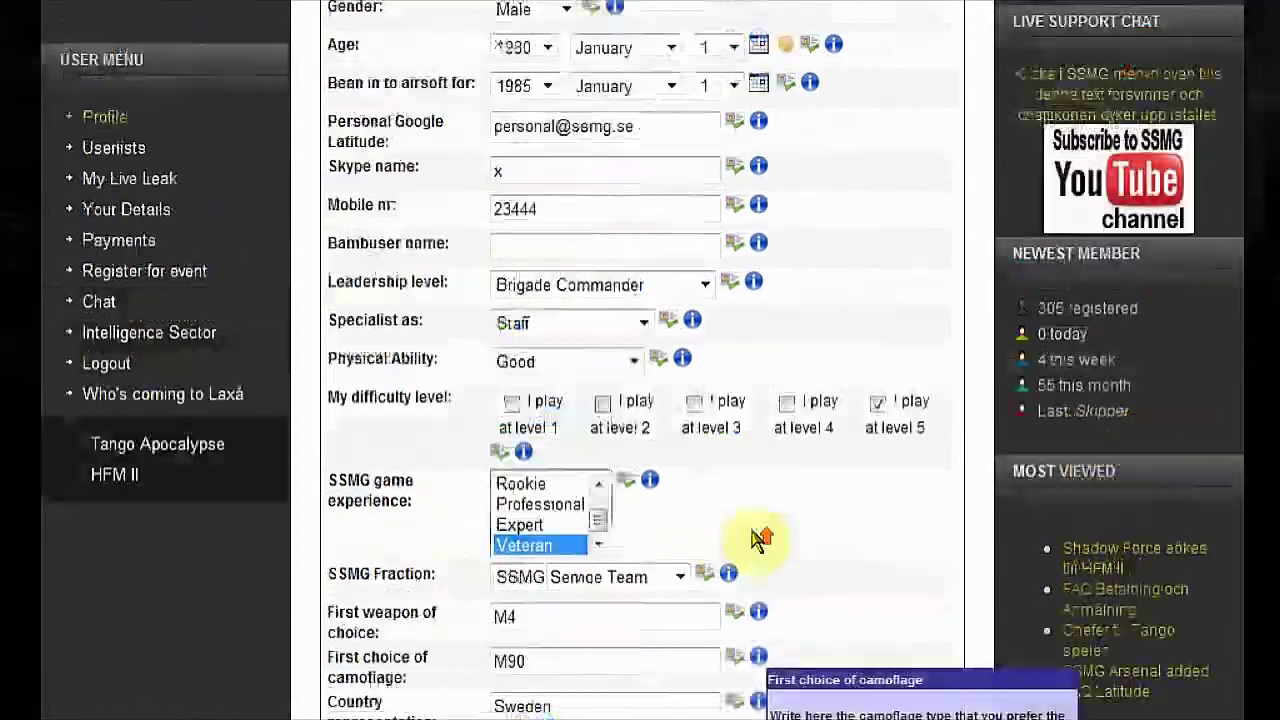
pyautogui.scroll(5, 760, 540)
pyautogui.click(806, 203)
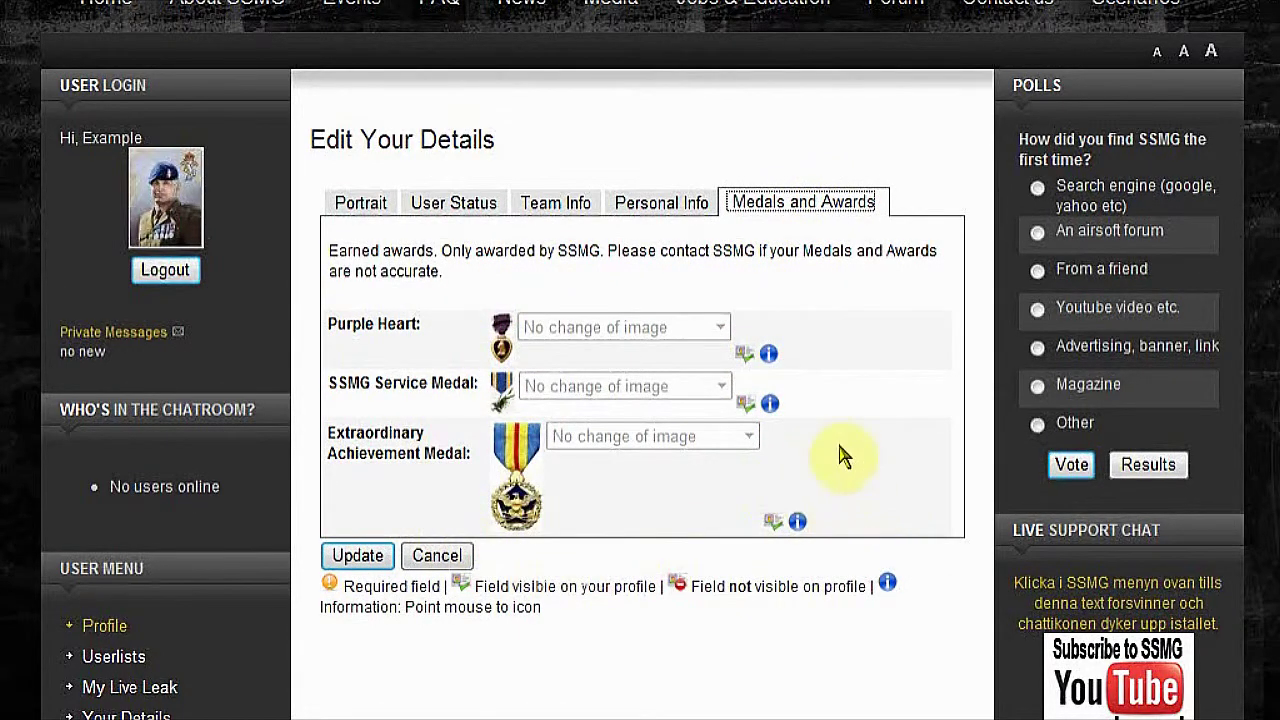
pyautogui.moveTo(775, 360)
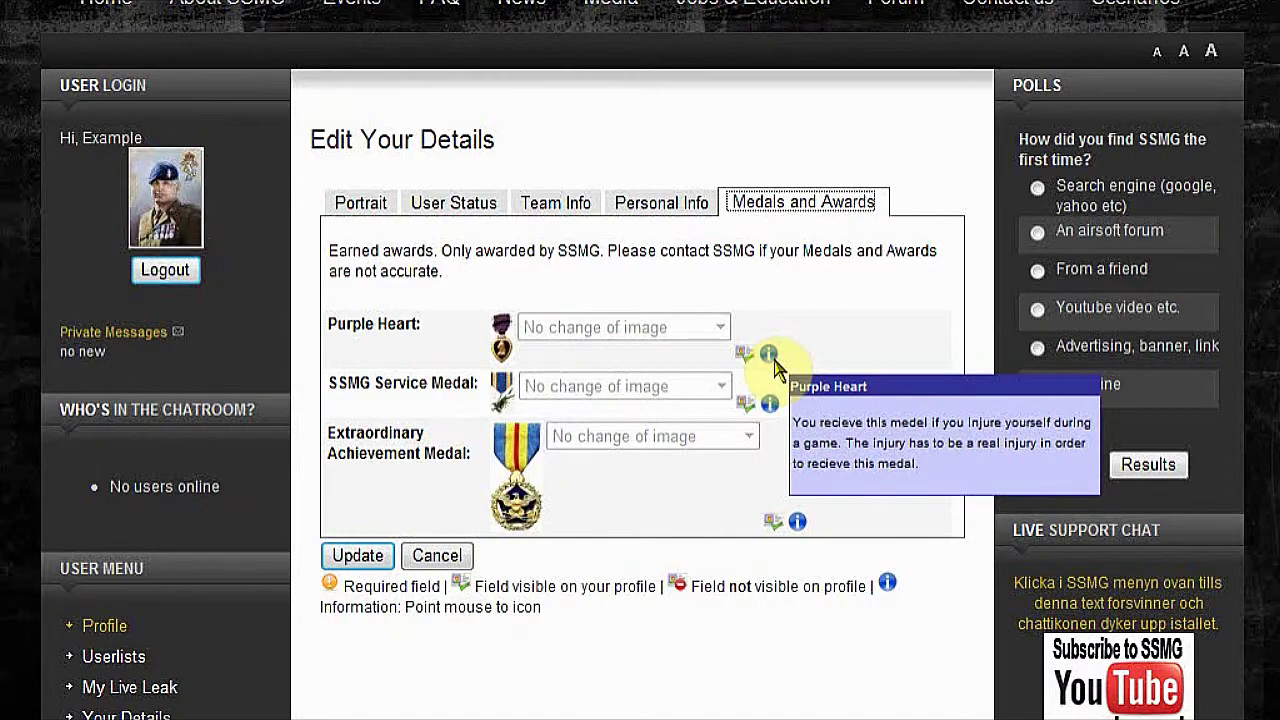
pyautogui.moveTo(772, 410)
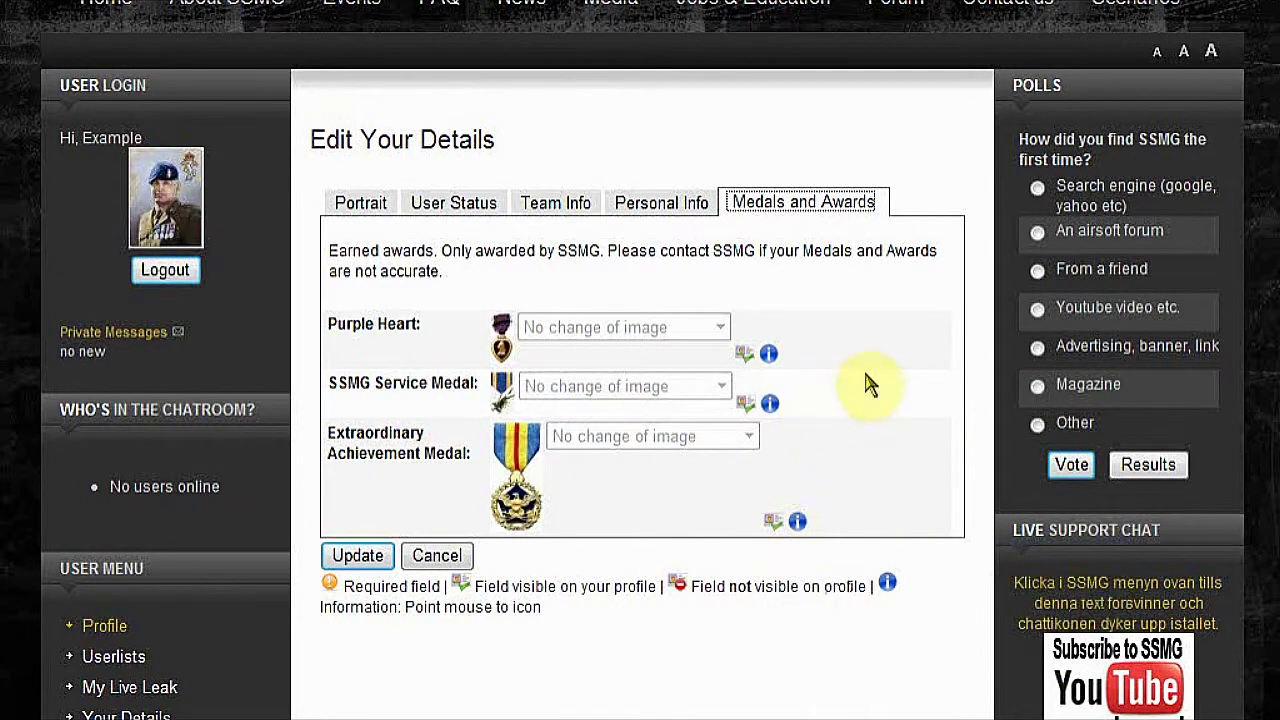
# Find the link for subscribing to the SSMG YouTube channel further down the page
pyautogui.scroll(-2, 875, 390)
pyautogui.scroll(-2, 880, 395)
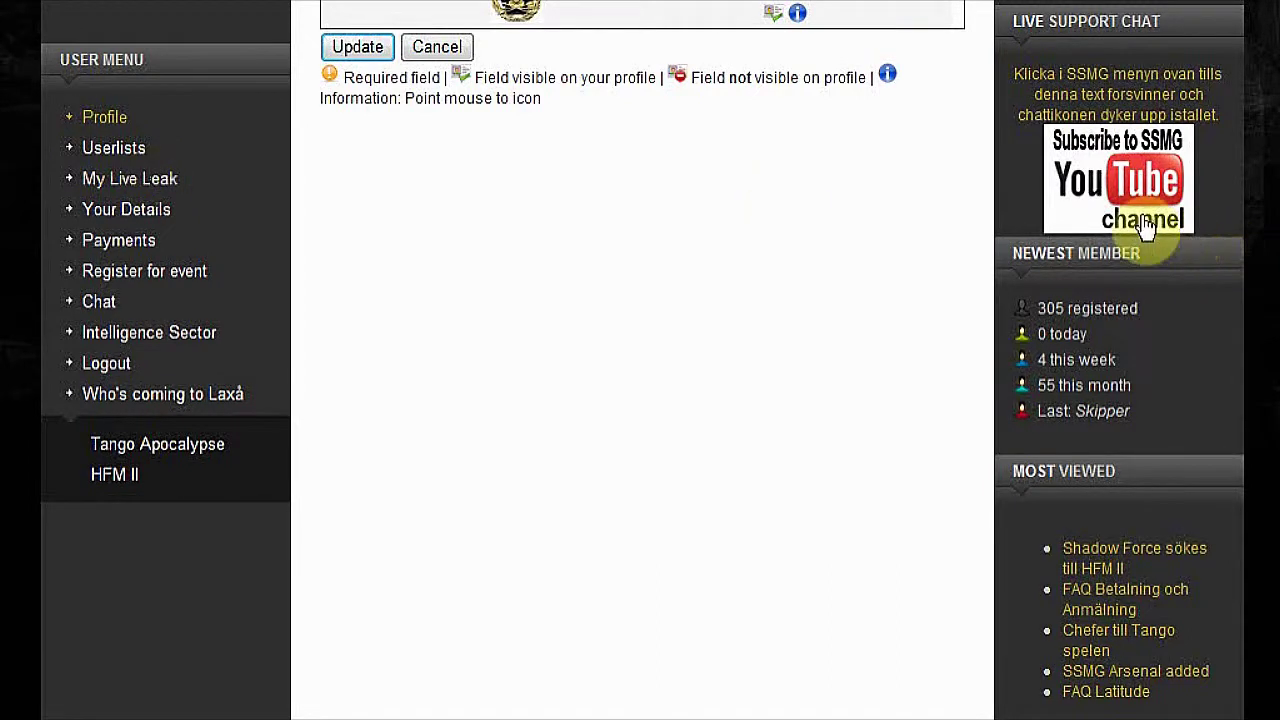
pyautogui.click(1076, 226)
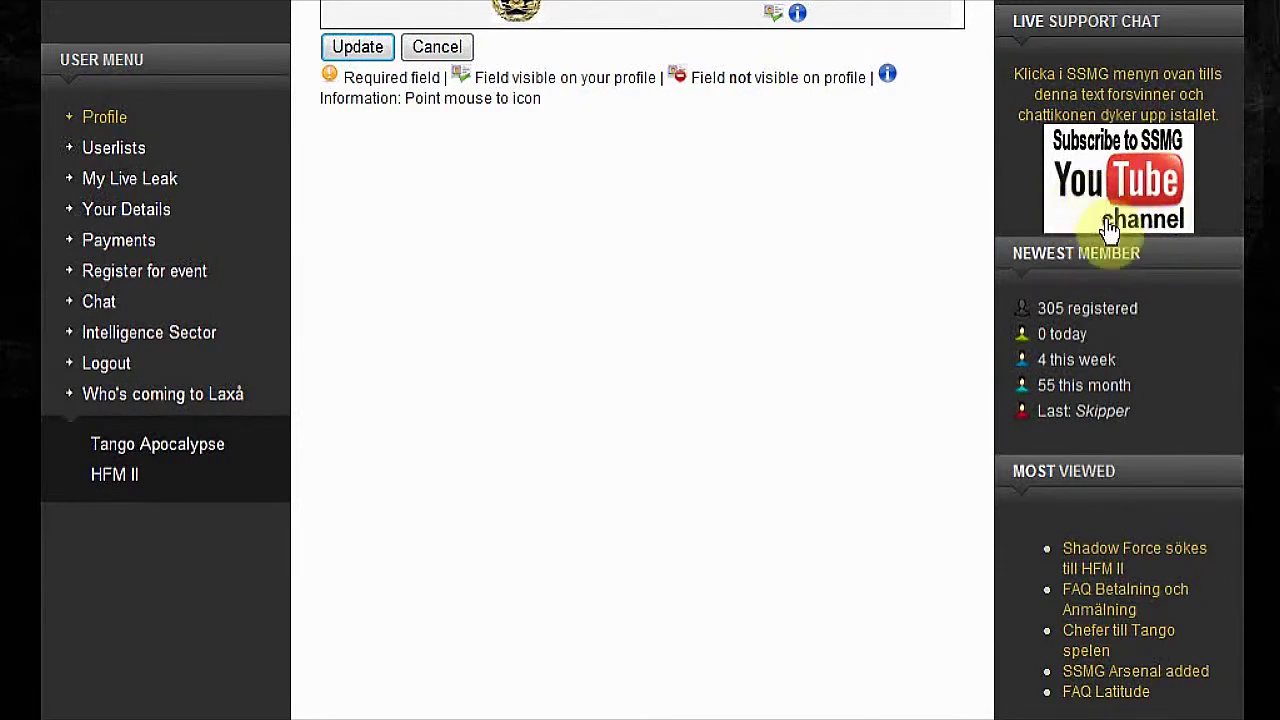